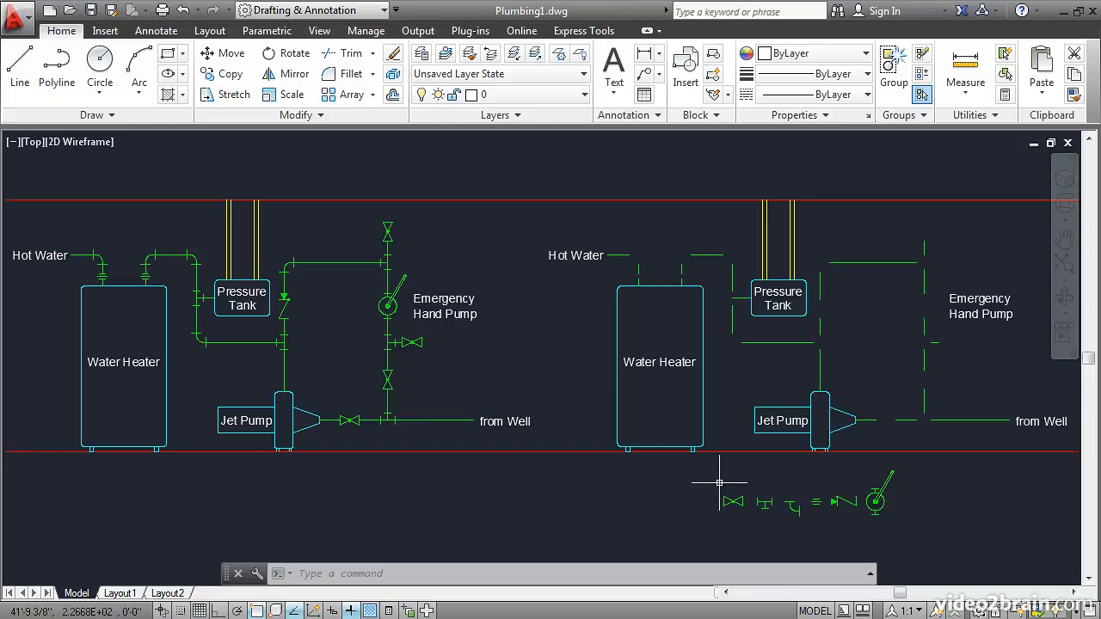
Step: Examine the fittings and valves in the finished plumbing schematic and compare it with the incomplete copy beside it
{"action": "scroll", "coordinate": [202, 333], "scroll_direction": "up", "scroll_amount": 6}
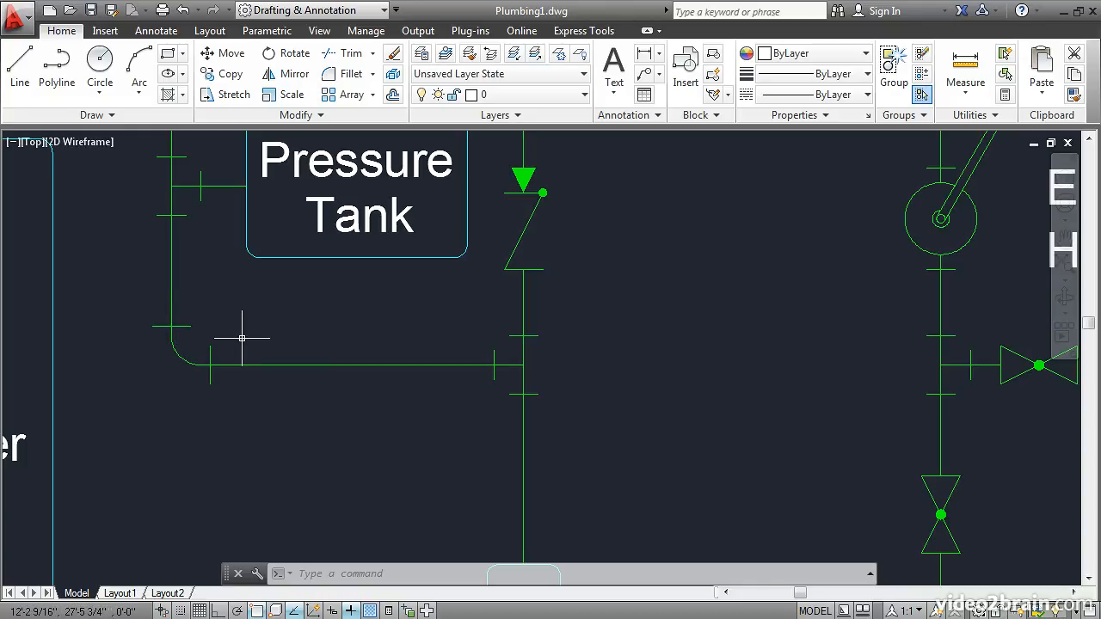
{"action": "scroll", "coordinate": [242, 338], "scroll_direction": "down", "scroll_amount": 2}
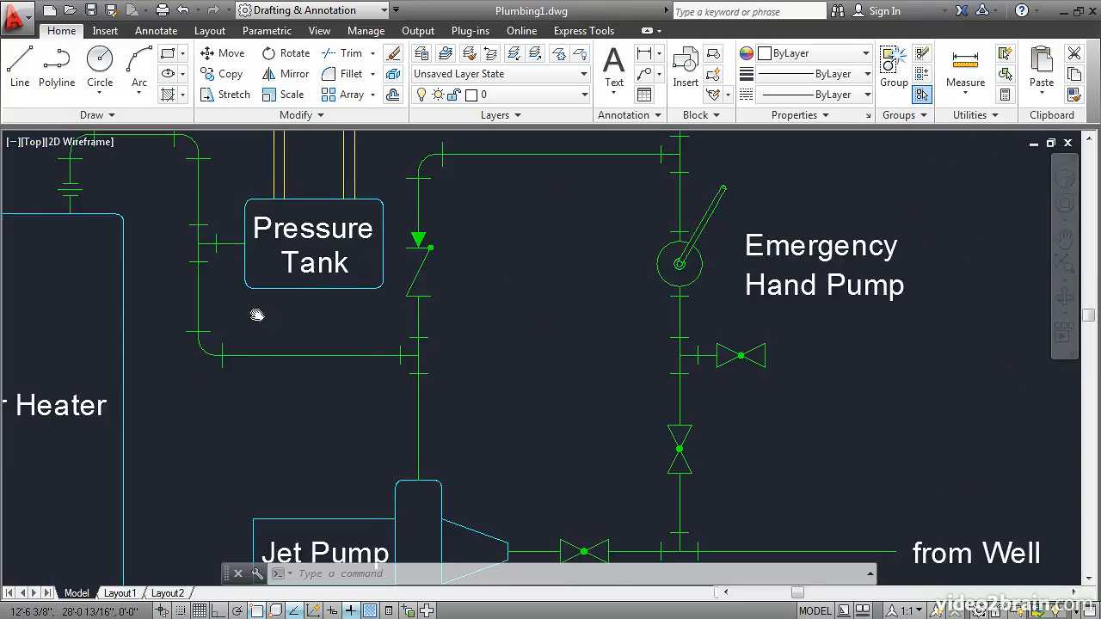
{"action": "middle_click_drag", "start_coordinate": [250, 315], "coordinate": [433, 381]}
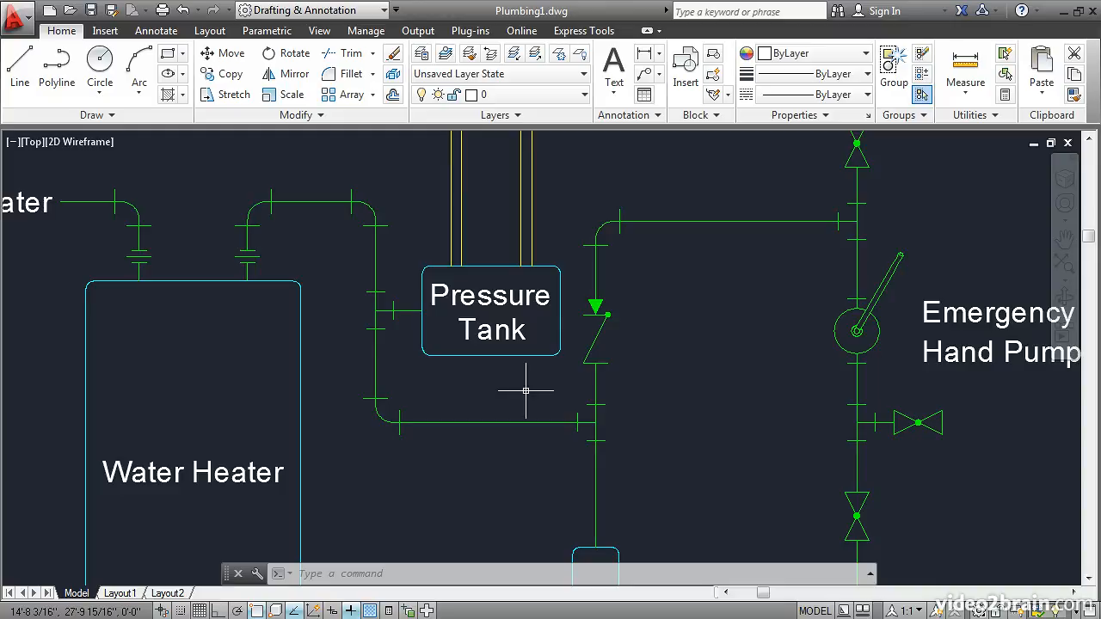
{"action": "scroll", "coordinate": [526, 391], "scroll_direction": "up", "scroll_amount": 2}
{"action": "scroll", "coordinate": [525, 390], "scroll_direction": "down", "scroll_amount": 4}
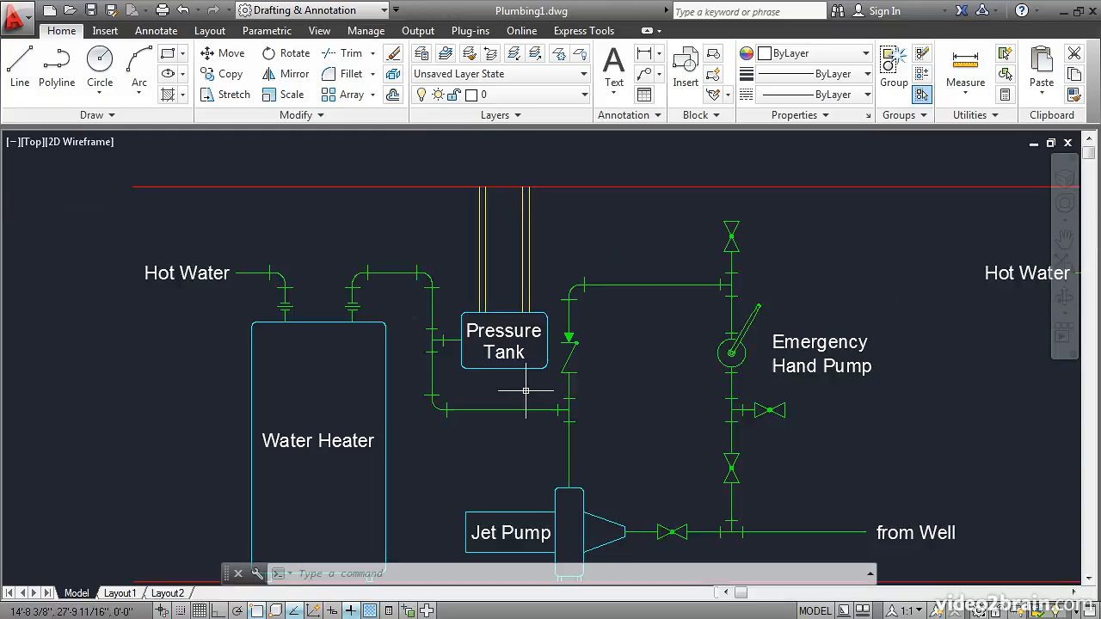
{"action": "mouse_move", "coordinate": [863, 449]}
{"action": "middle_mouse_down"}
{"action": "mouse_move", "coordinate": [455, 310]}
{"action": "mouse_move", "coordinate": [416, 313]}
{"action": "middle_mouse_up"}
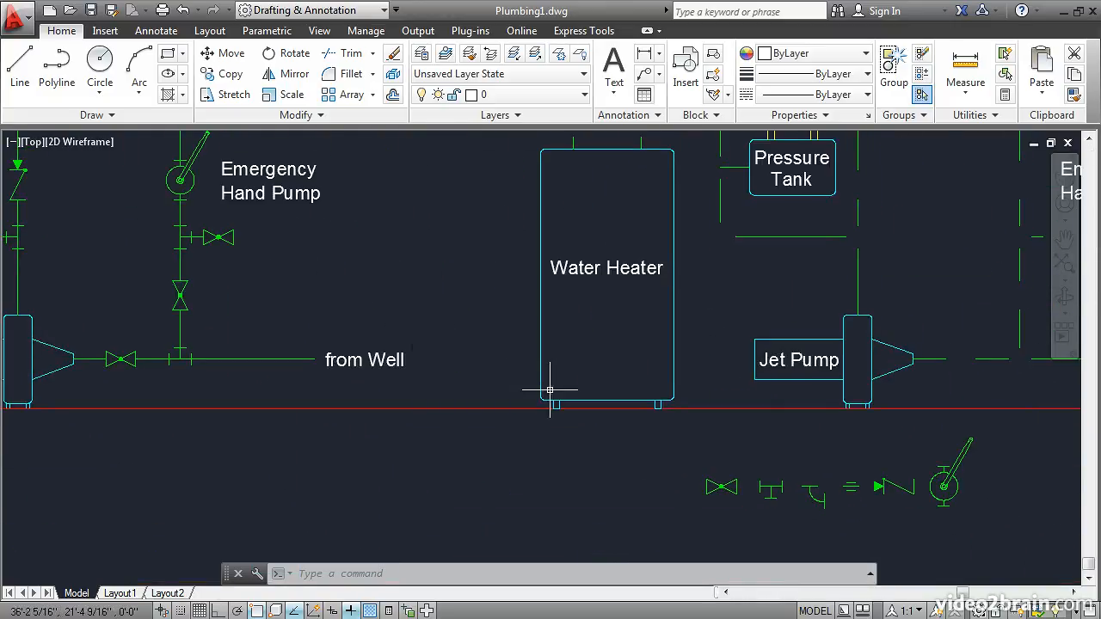
Step: Move the globe valve, tee, elbow, union and check valve symbols below the incomplete schematic to layer 0
{"action": "mouse_move", "coordinate": [721, 471]}
{"action": "middle_mouse_down"}
{"action": "mouse_move", "coordinate": [544, 379]}
{"action": "mouse_move", "coordinate": [388, 322]}
{"action": "mouse_move", "coordinate": [349, 287]}
{"action": "middle_mouse_up"}
{"action": "scroll", "coordinate": [495, 322], "scroll_direction": "up", "scroll_amount": 4}
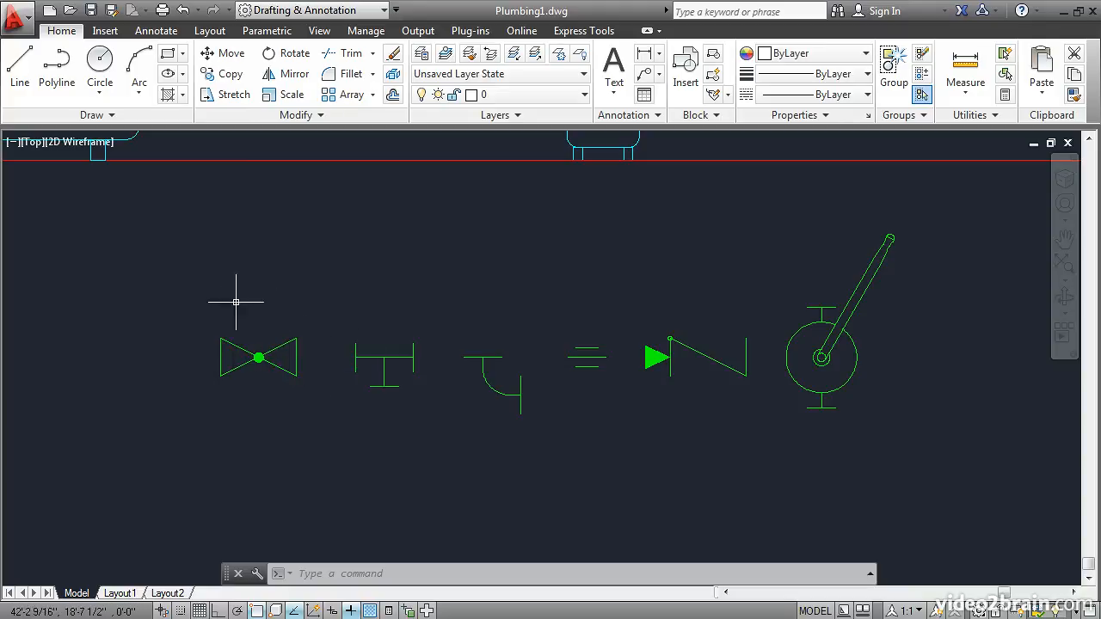
{"action": "left_click", "coordinate": [158, 248]}
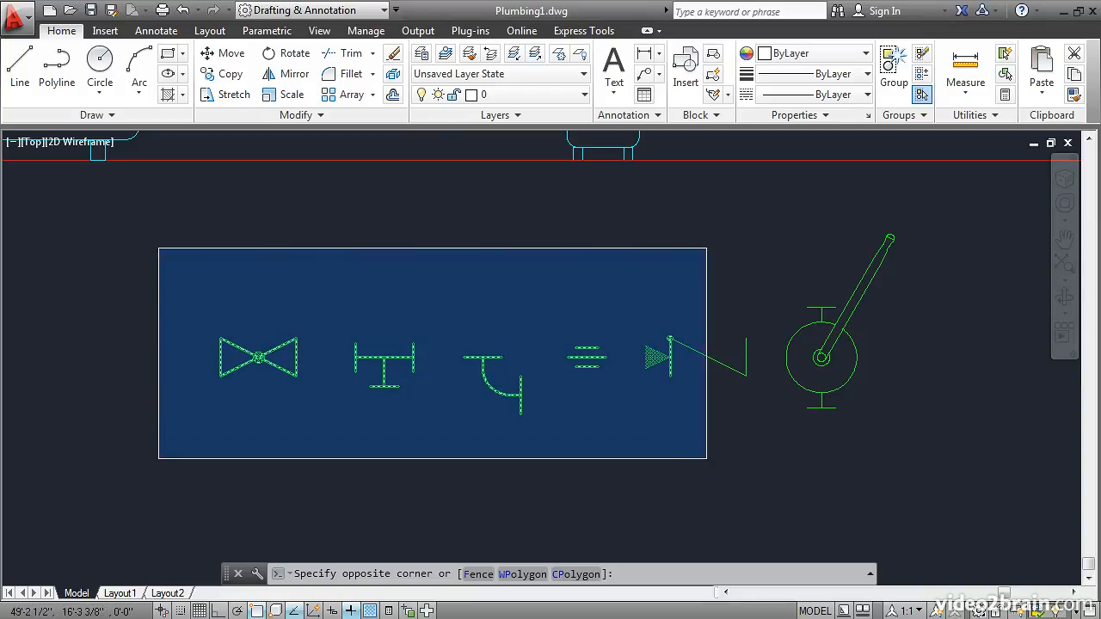
{"action": "left_click", "coordinate": [761, 464]}
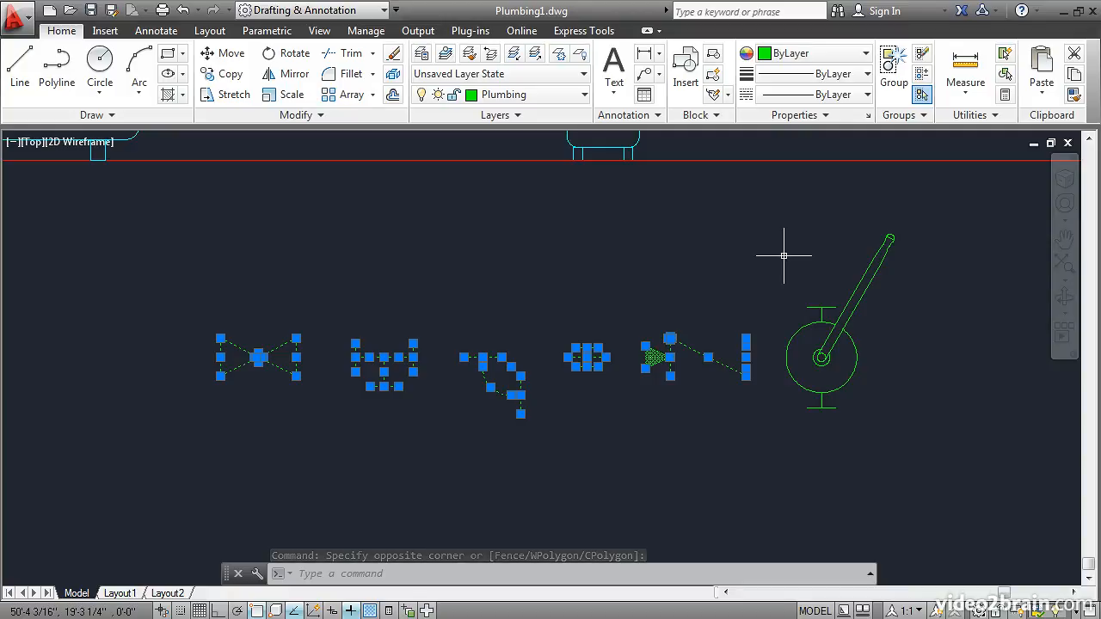
{"action": "left_click", "coordinate": [564, 99]}
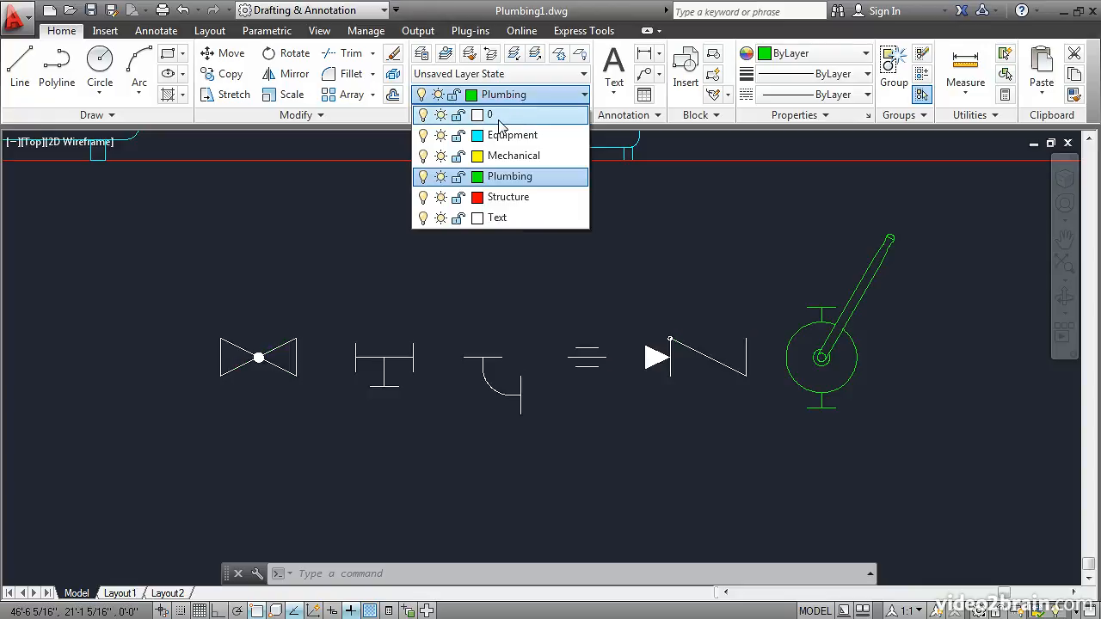
{"action": "left_click", "coordinate": [500, 118]}
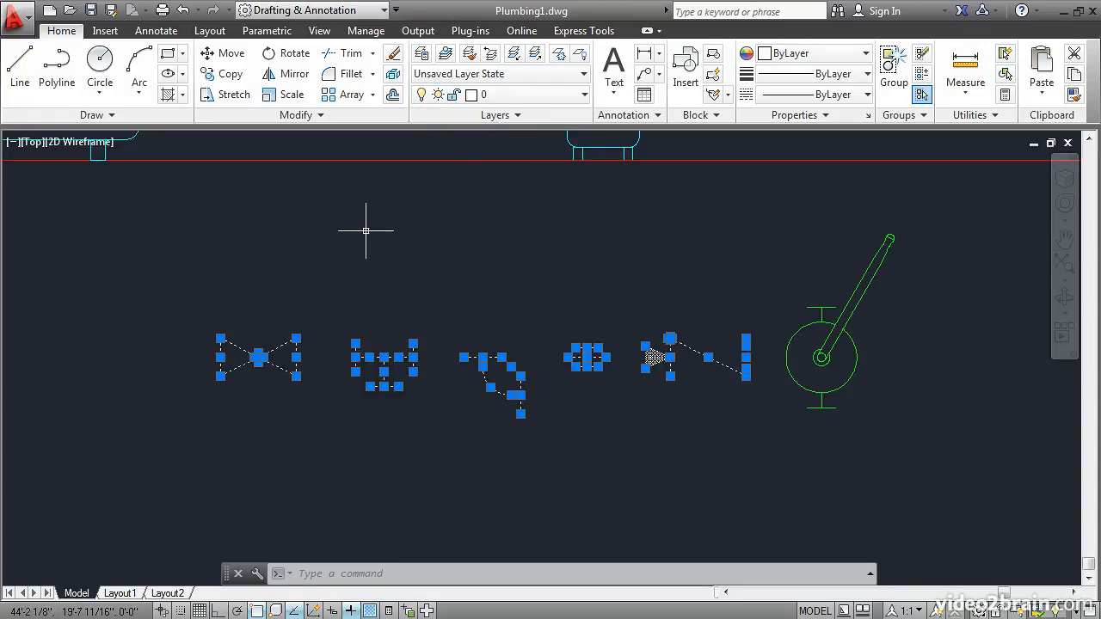
{"action": "key", "text": "Escape"}
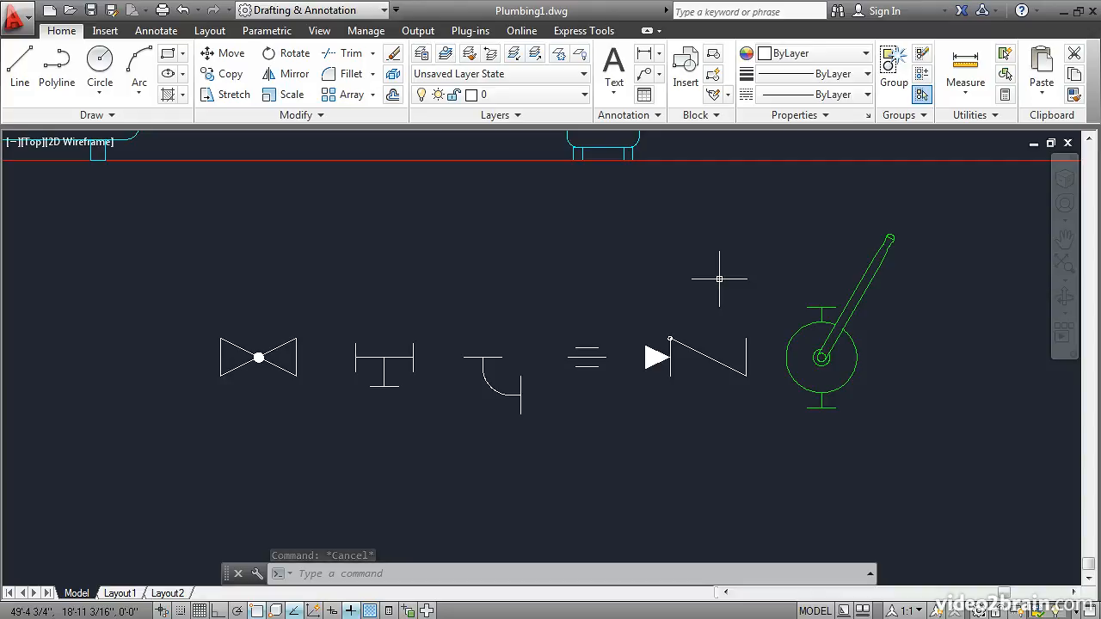
{"action": "left_click", "coordinate": [857, 285]}
{"action": "key", "text": "Escape"}
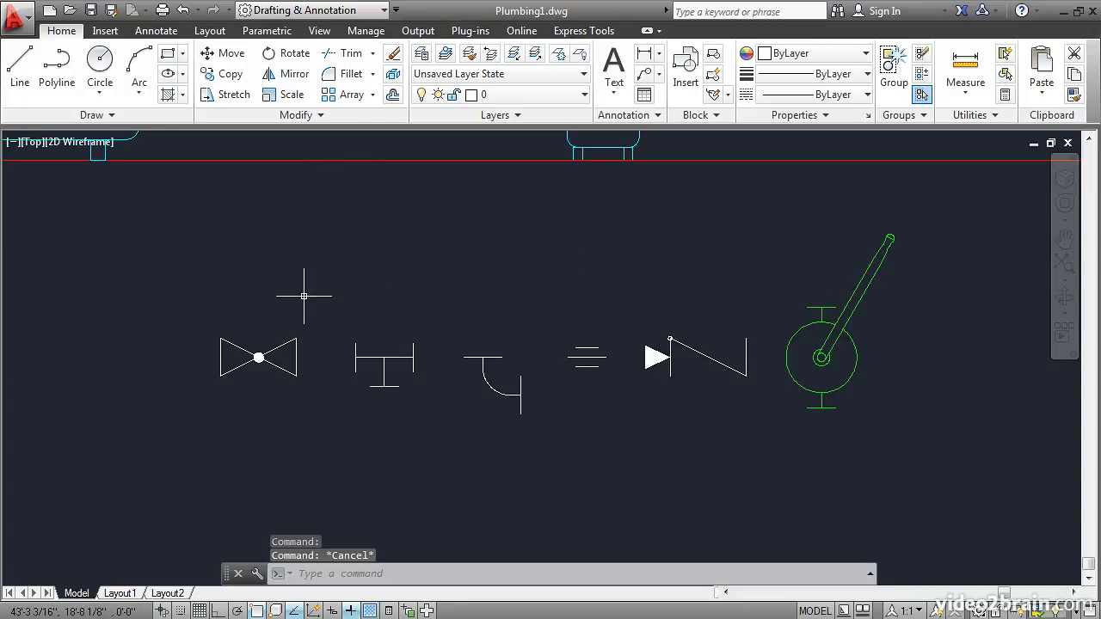
Step: Start a block definition named Globe Valve with its base point at the midpoint of the valve symbol's left edge
{"action": "left_click", "coordinate": [714, 55]}
{"action": "left_click_drag", "start_coordinate": [297, 179], "coordinate": [580, 179]}
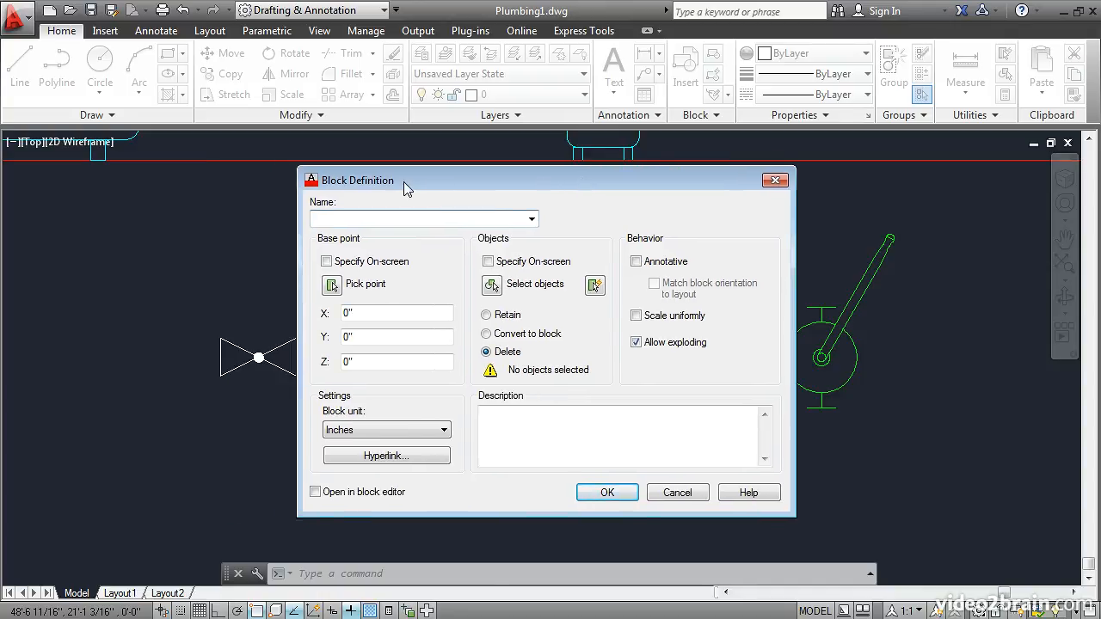
{"action": "left_click_drag", "start_coordinate": [389, 176], "coordinate": [429, 181]}
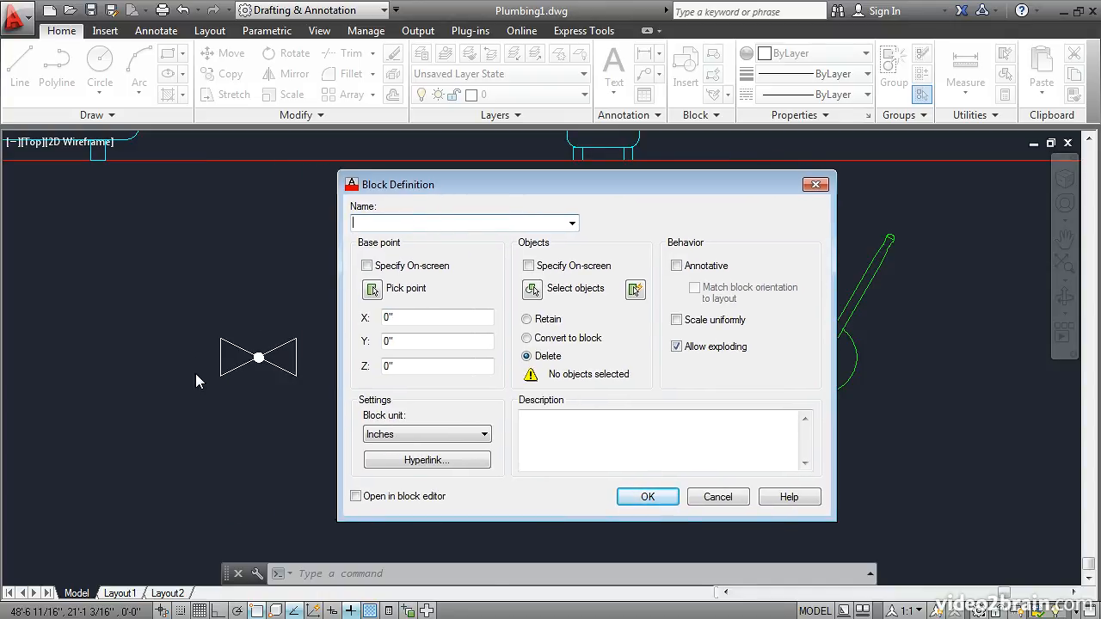
{"action": "type", "text": "Globe Valve"}
{"action": "left_click", "coordinate": [372, 290]}
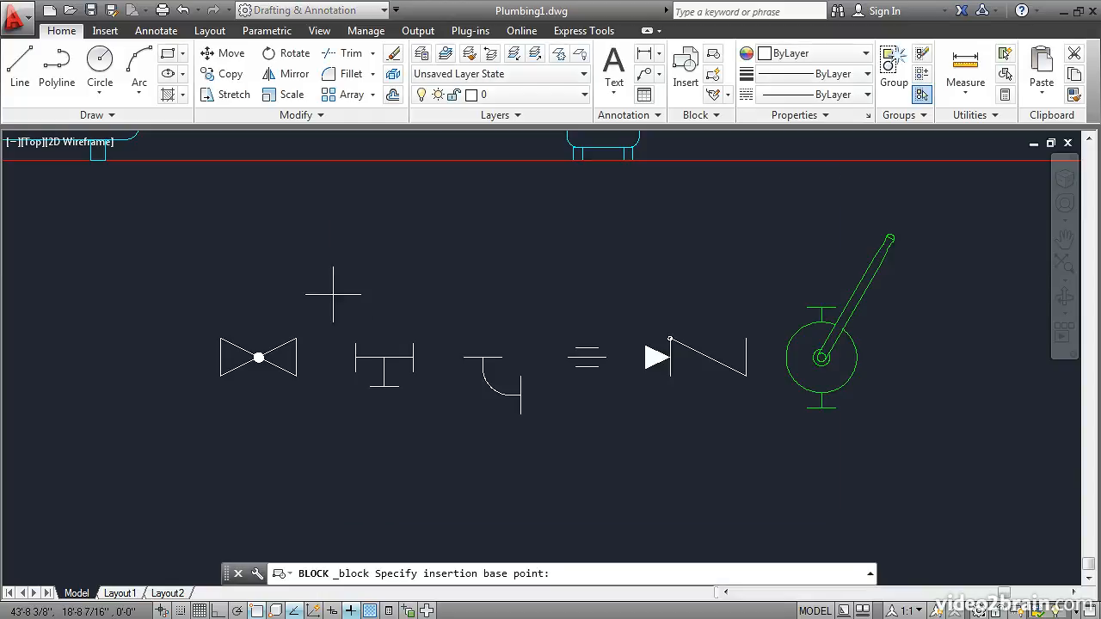
{"action": "left_click", "coordinate": [221, 357]}
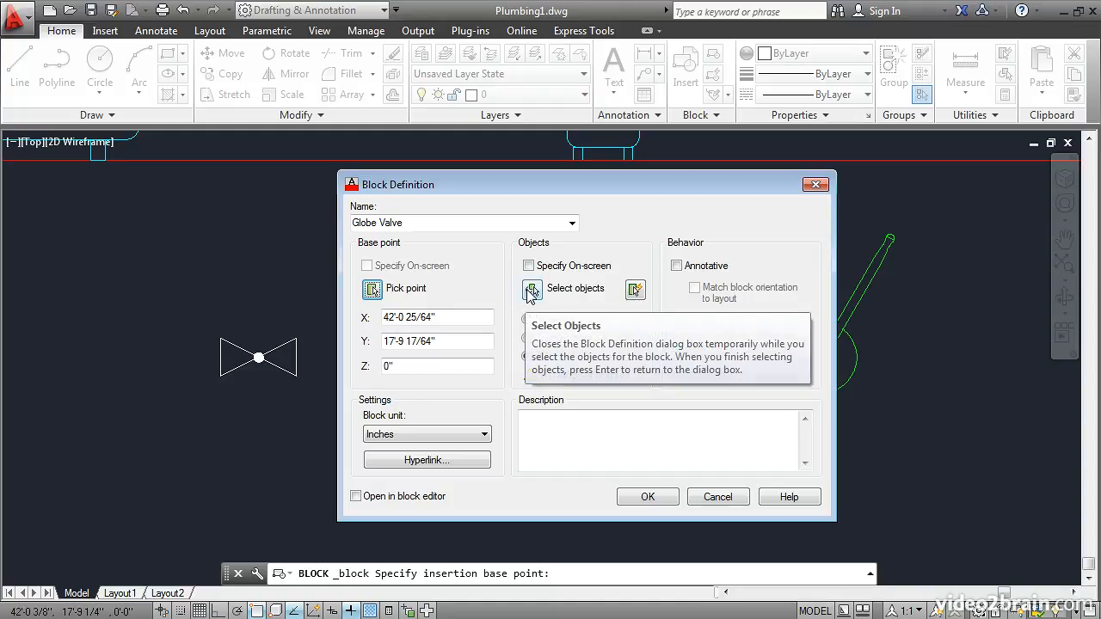
Step: Add all objects of the globe valve symbol to the block and complete its definition
{"action": "left_click", "coordinate": [532, 290]}
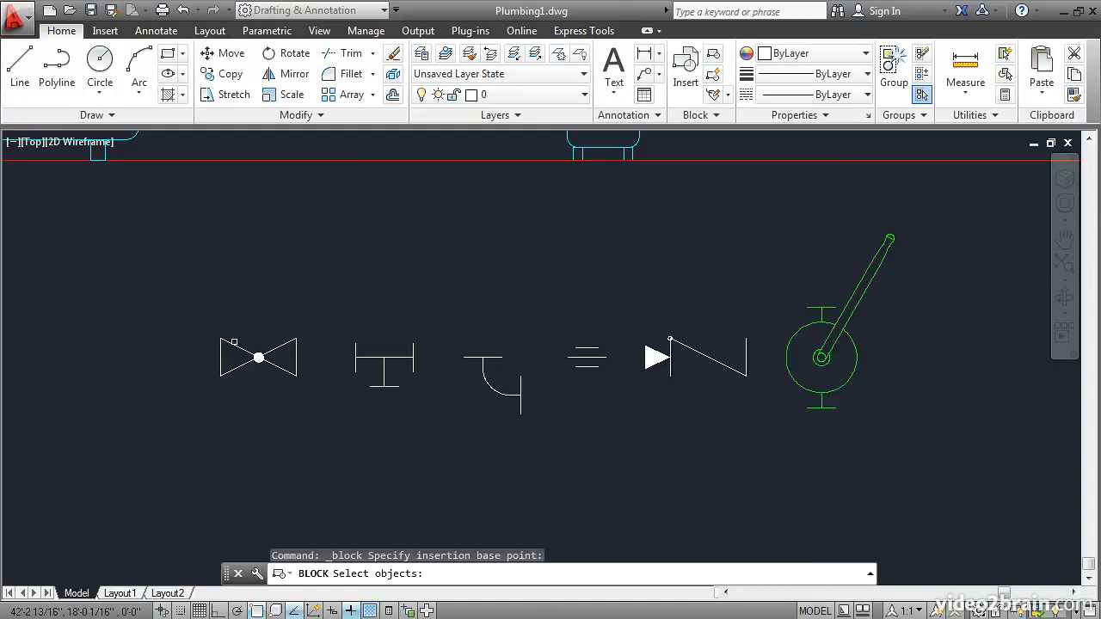
{"action": "left_click", "coordinate": [192, 311]}
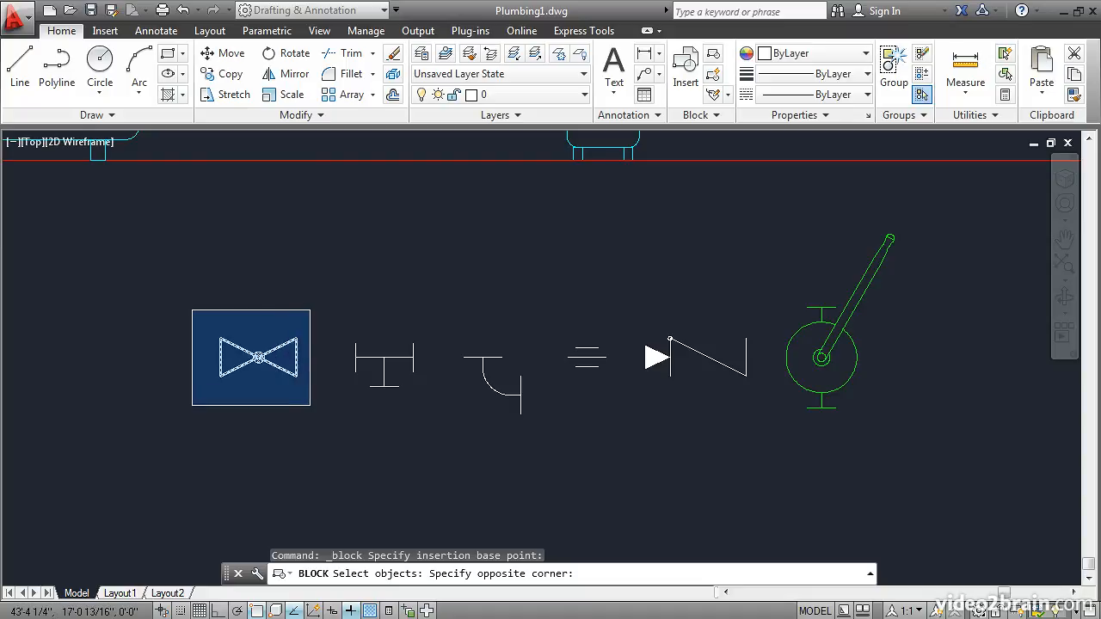
{"action": "left_click", "coordinate": [314, 406]}
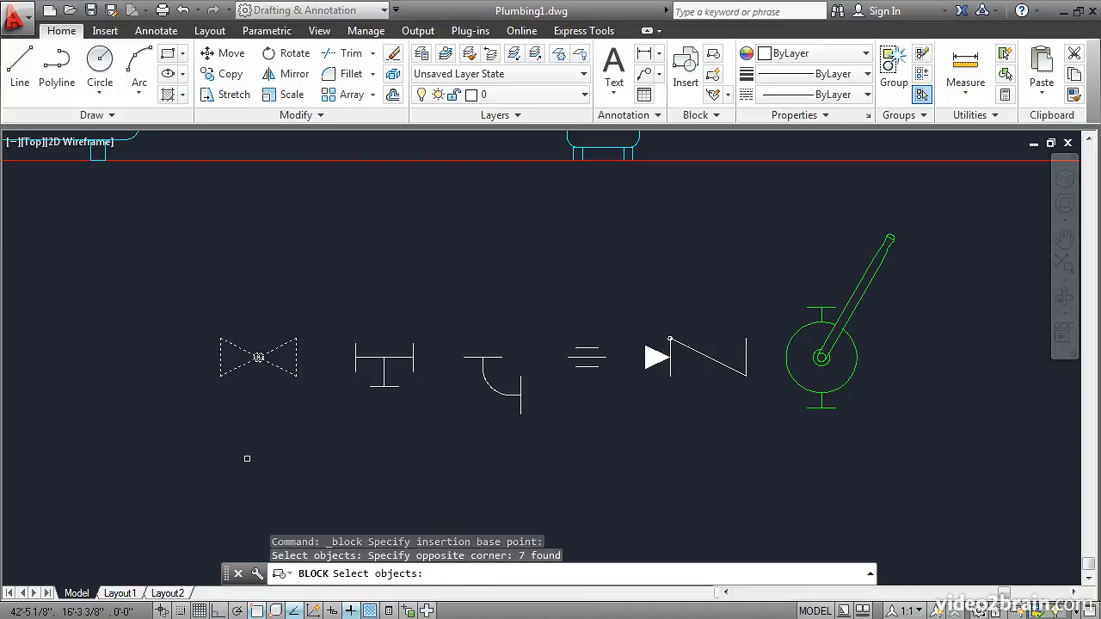
{"action": "key", "text": "Return"}
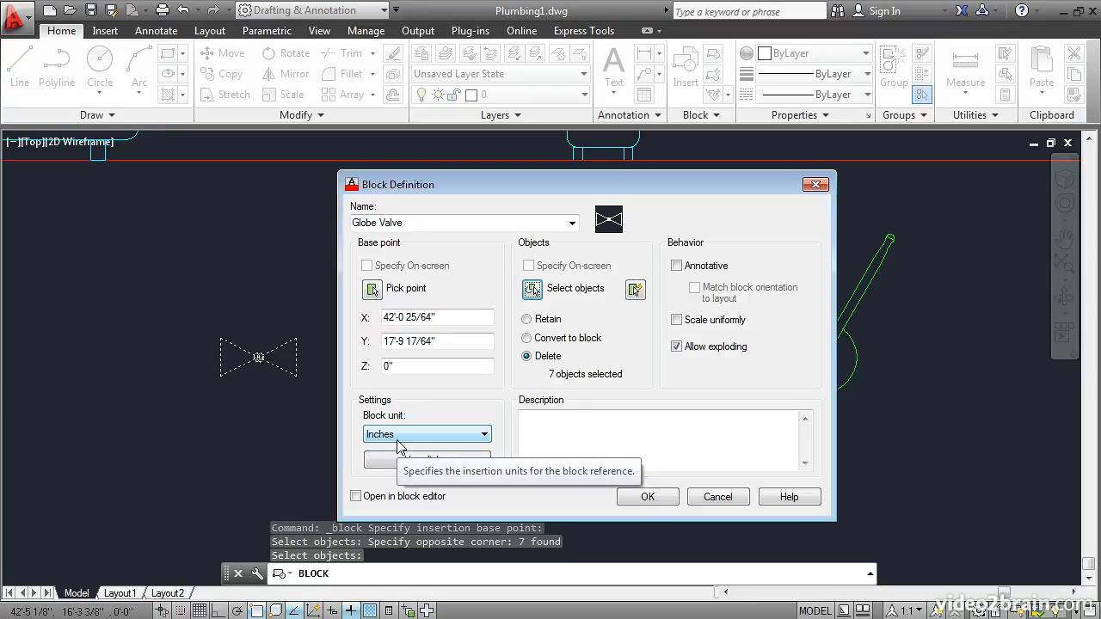
{"action": "left_click", "coordinate": [641, 497]}
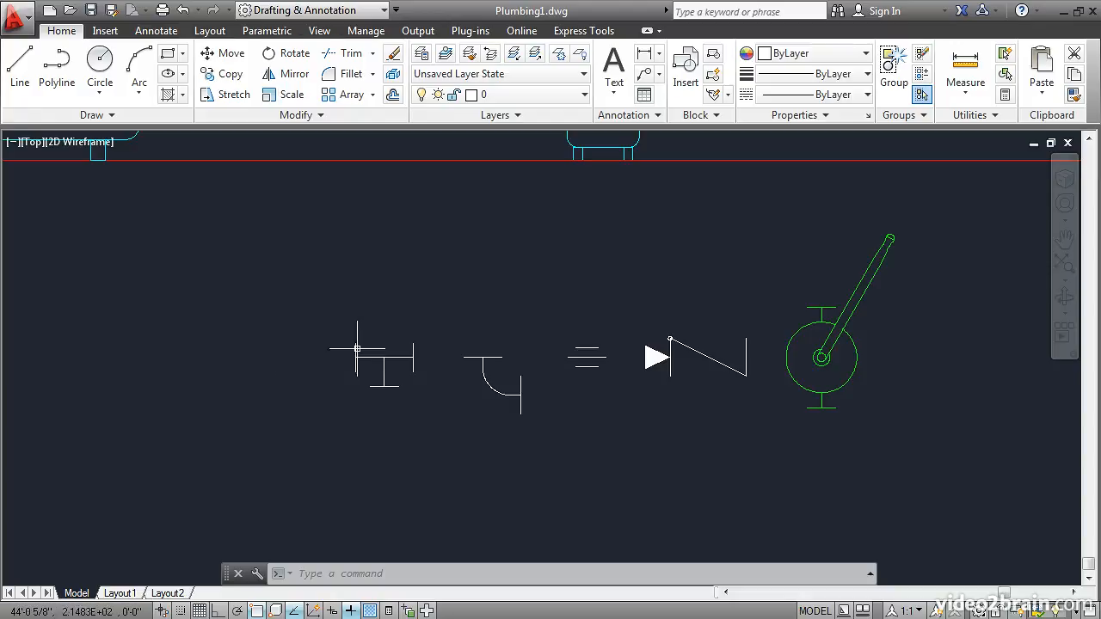
Step: Define the tee symbol as a block named T, with its base point at the midpoint of its left vertical line
{"action": "left_click", "coordinate": [328, 316]}
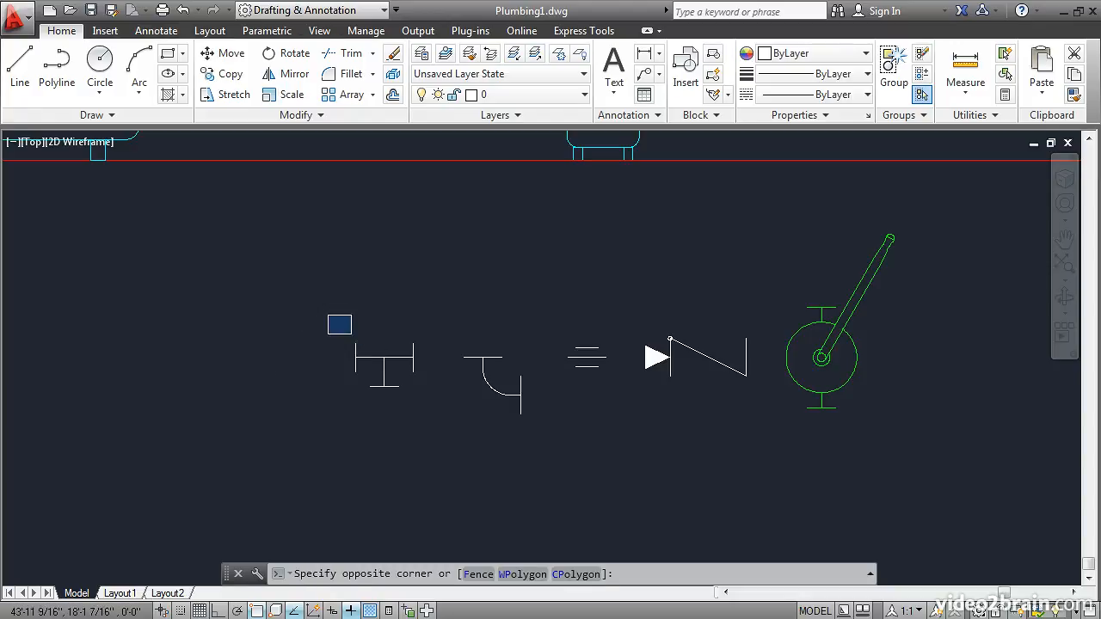
{"action": "left_click", "coordinate": [429, 410]}
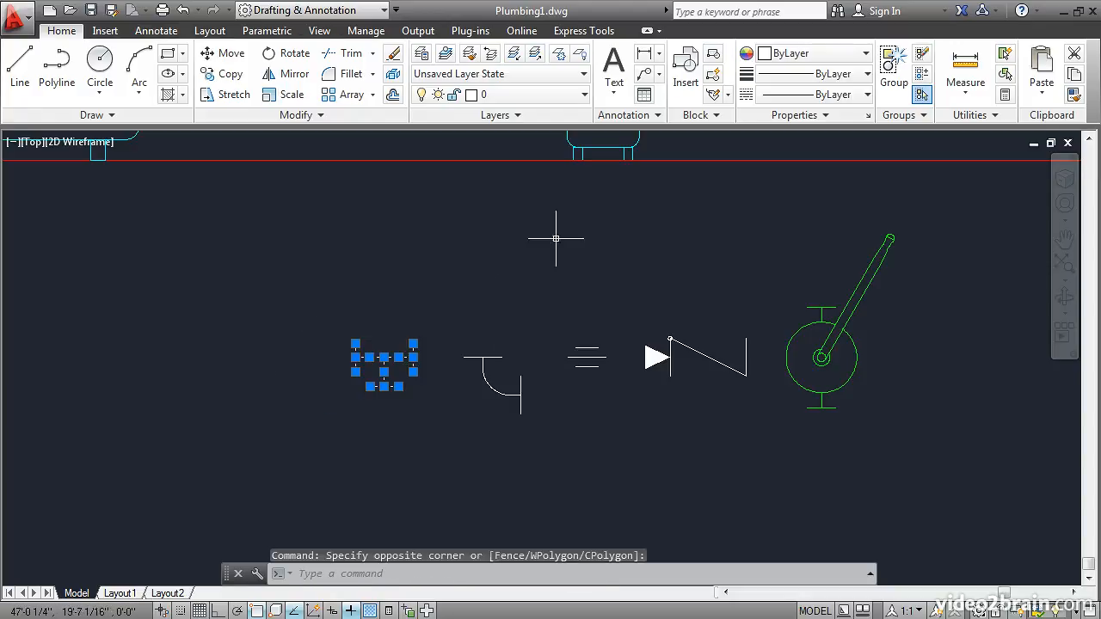
{"action": "left_click", "coordinate": [713, 57]}
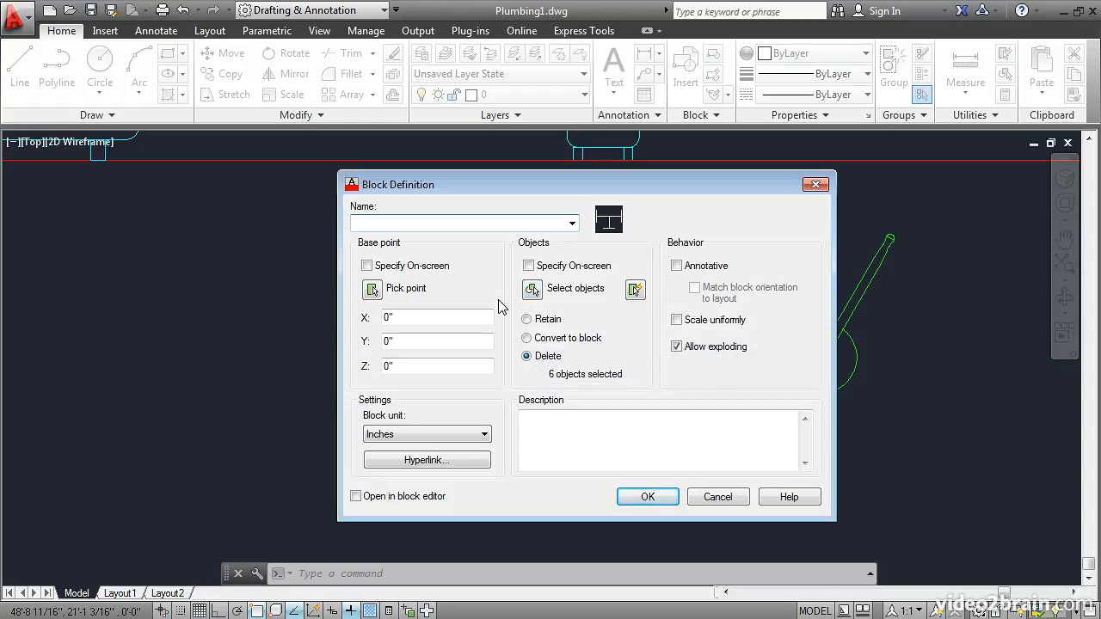
{"action": "type", "text": "T"}
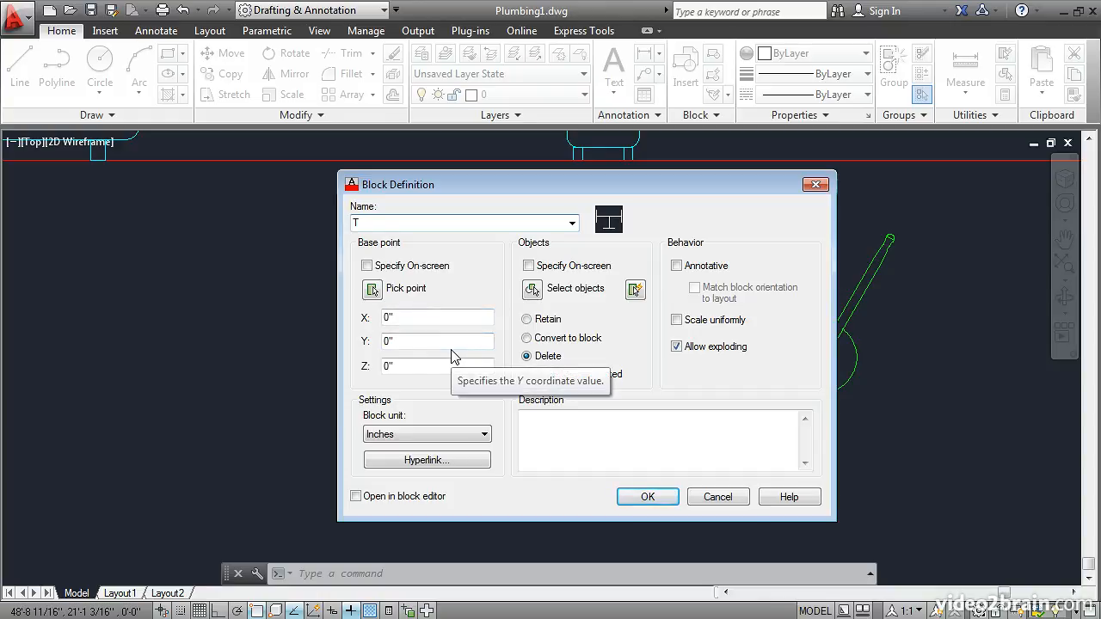
{"action": "left_click", "coordinate": [372, 290]}
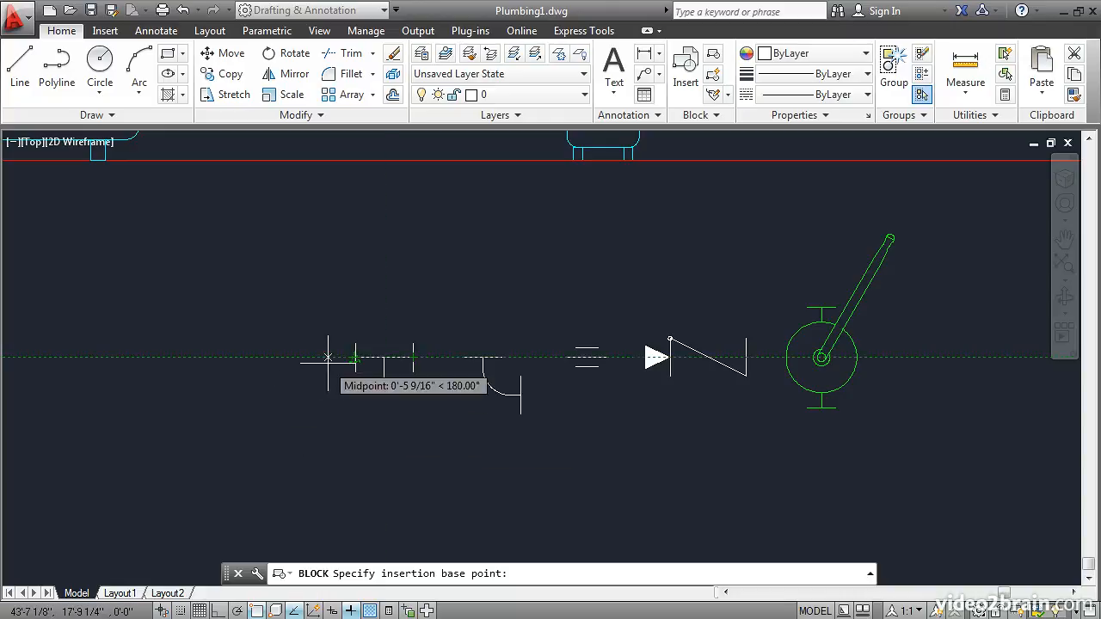
{"action": "left_click", "coordinate": [356, 356]}
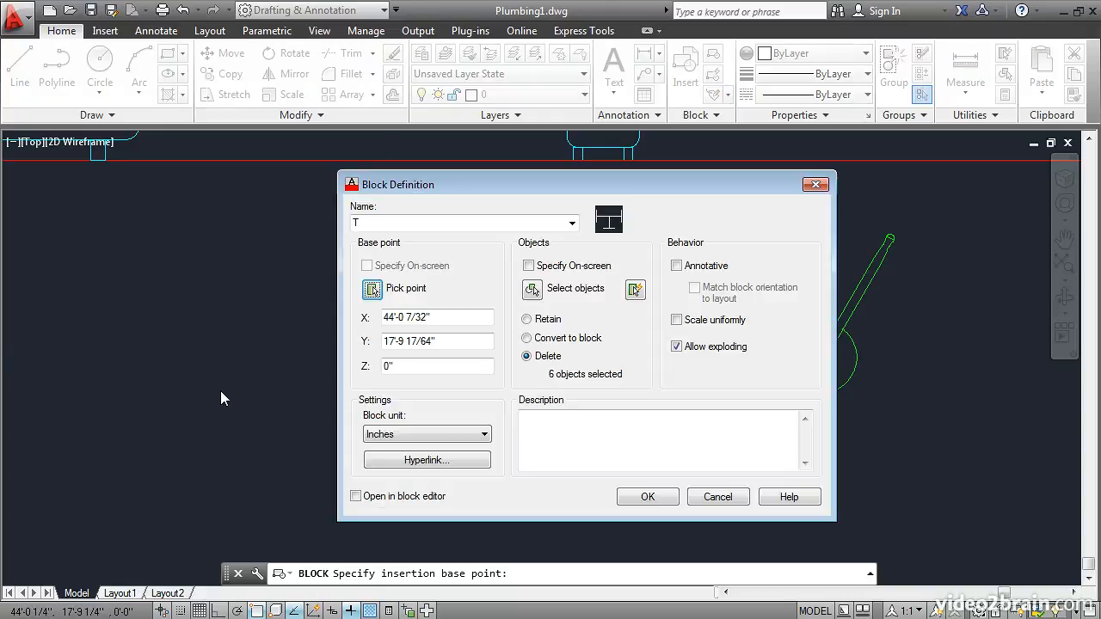
{"action": "left_click", "coordinate": [630, 497]}
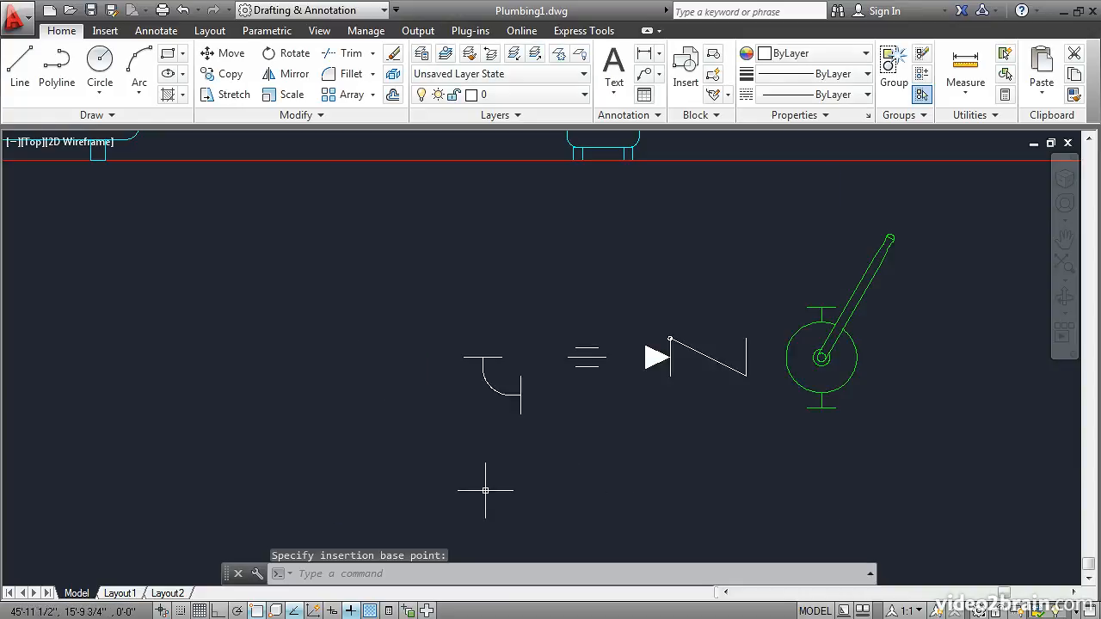
Step: Define the elbow symbol as a block named L, with its base point at the midpoint of its vertical end line
{"action": "left_click", "coordinate": [523, 442]}
{"action": "left_click", "coordinate": [444, 329]}
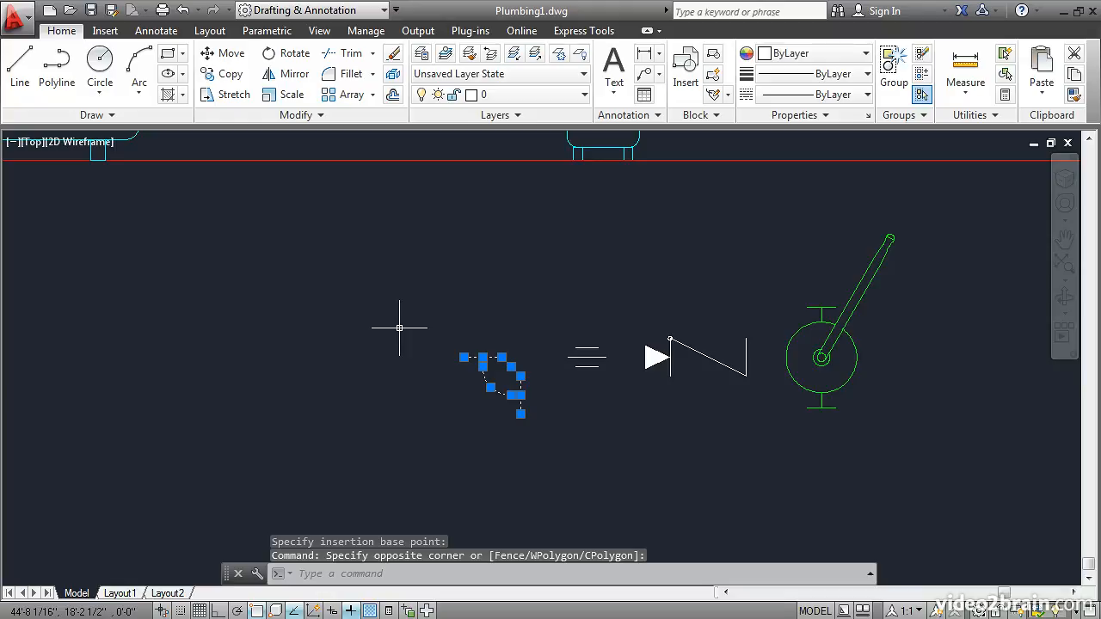
{"action": "type", "text": "b"}
{"action": "key", "text": "Return"}
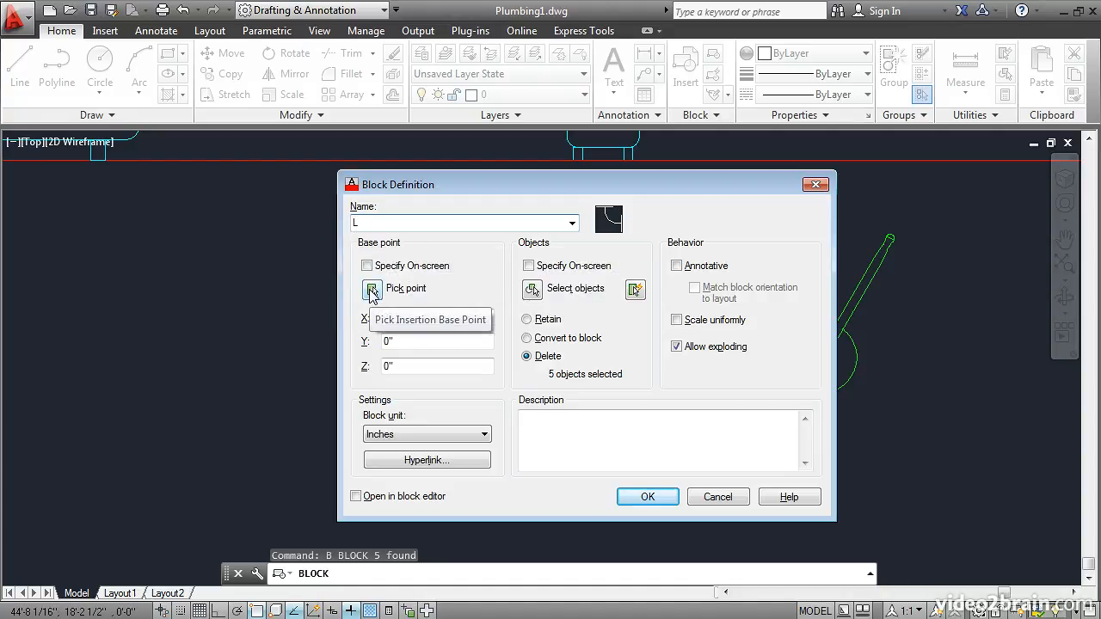
{"action": "left_click", "coordinate": [372, 290]}
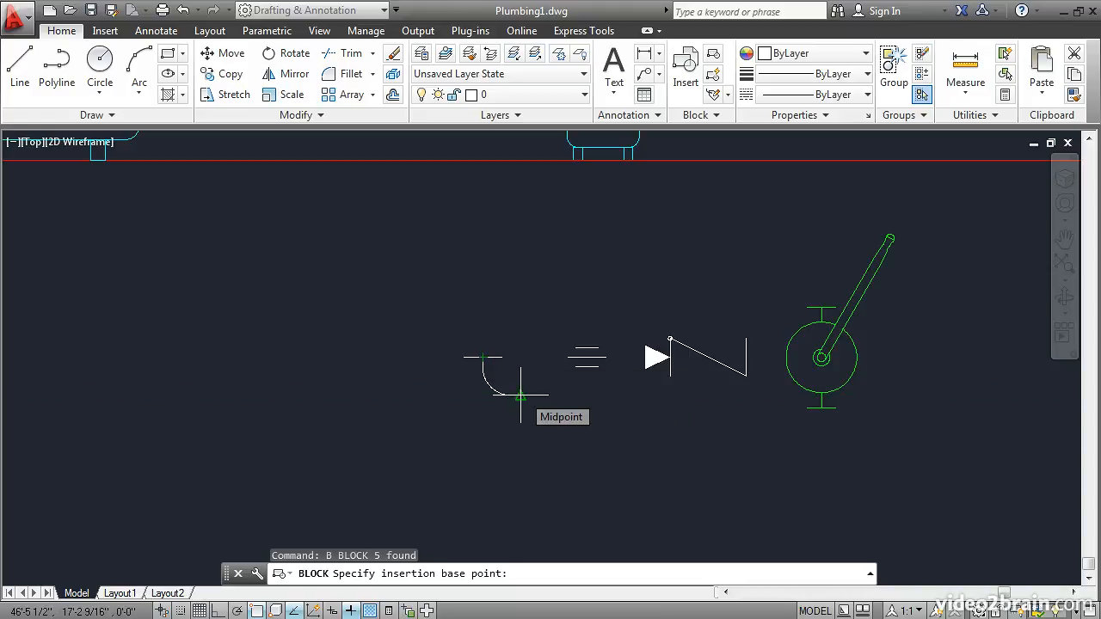
{"action": "left_click", "coordinate": [521, 396]}
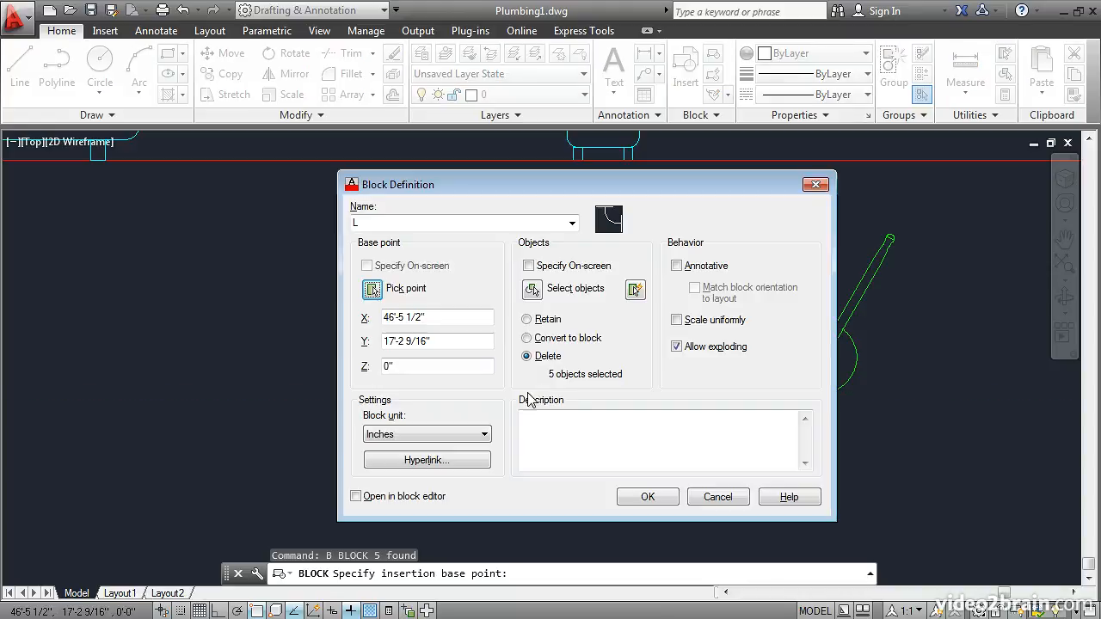
{"action": "left_click", "coordinate": [644, 497]}
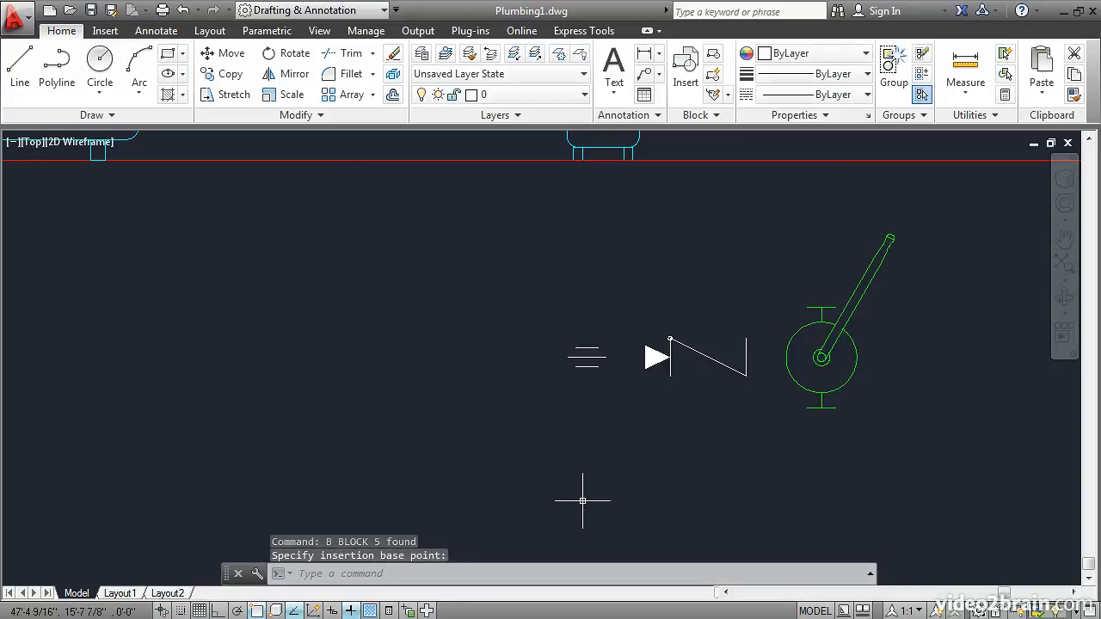
Step: Define the union symbol of three horizontal lines as a block named Union, with its base point at the midpoint of the lowest line
{"action": "left_click", "coordinate": [612, 412]}
{"action": "left_click", "coordinate": [535, 328]}
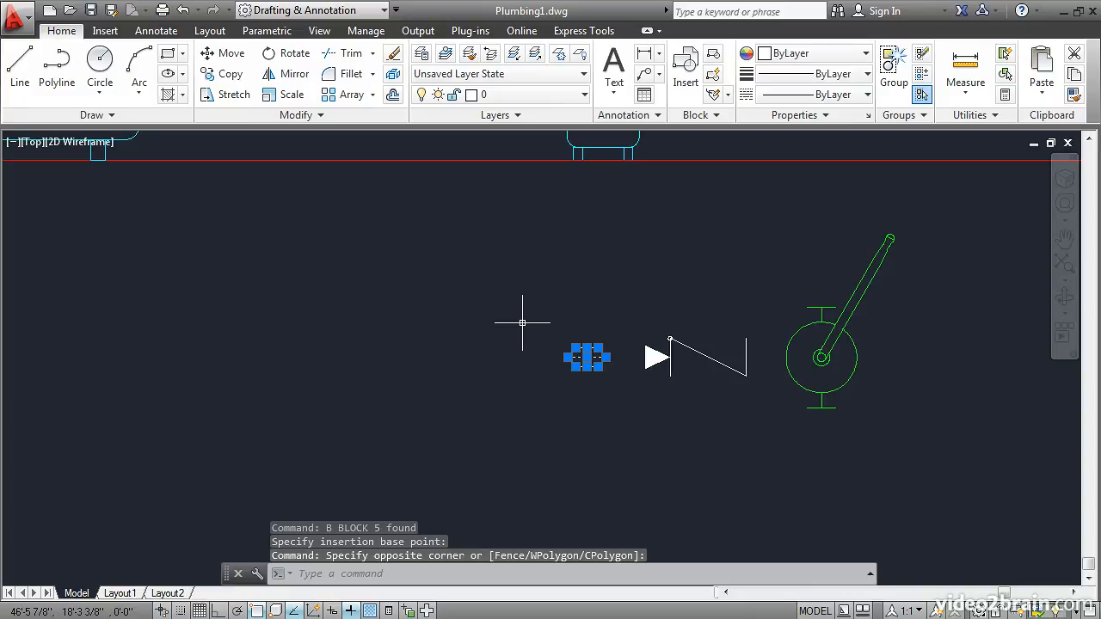
{"action": "type", "text": "b"}
{"action": "key", "text": "Return"}
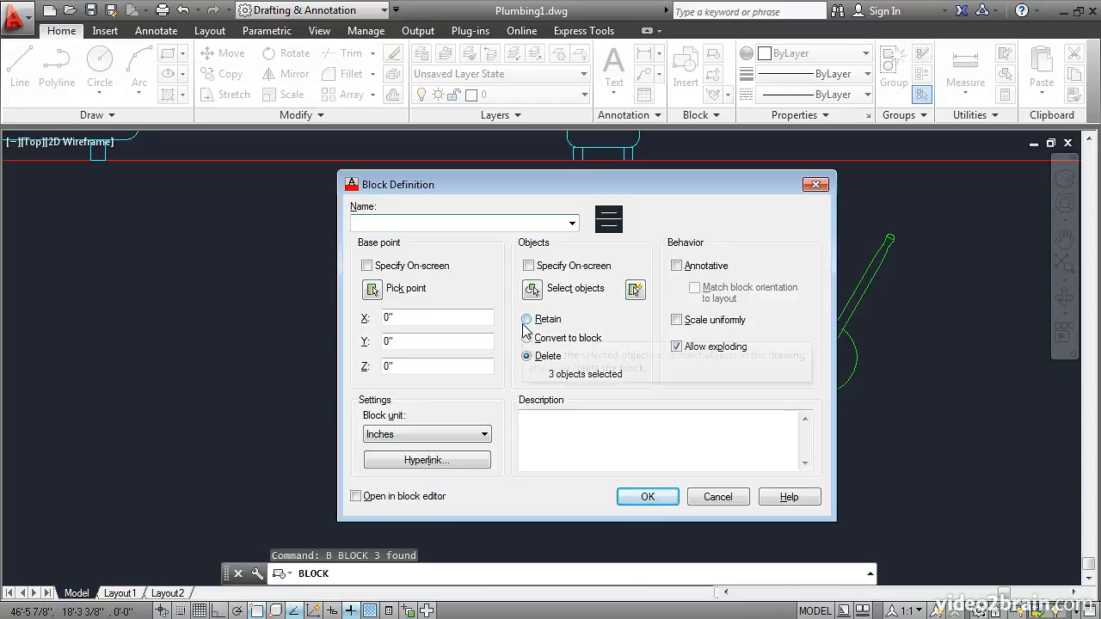
{"action": "type", "text": "Union"}
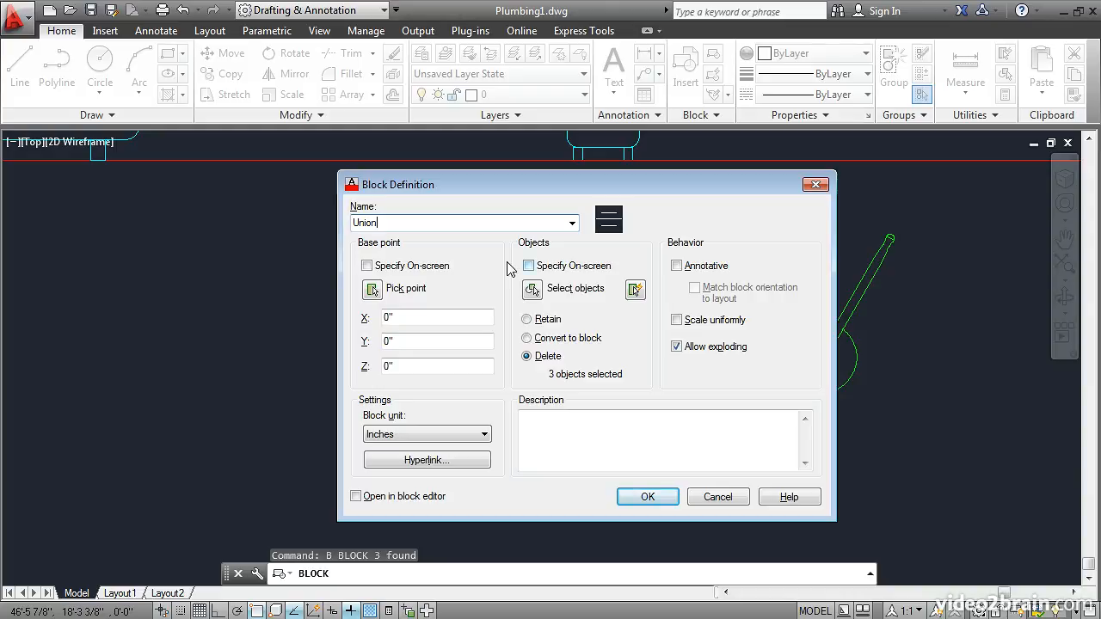
{"action": "left_click", "coordinate": [373, 289]}
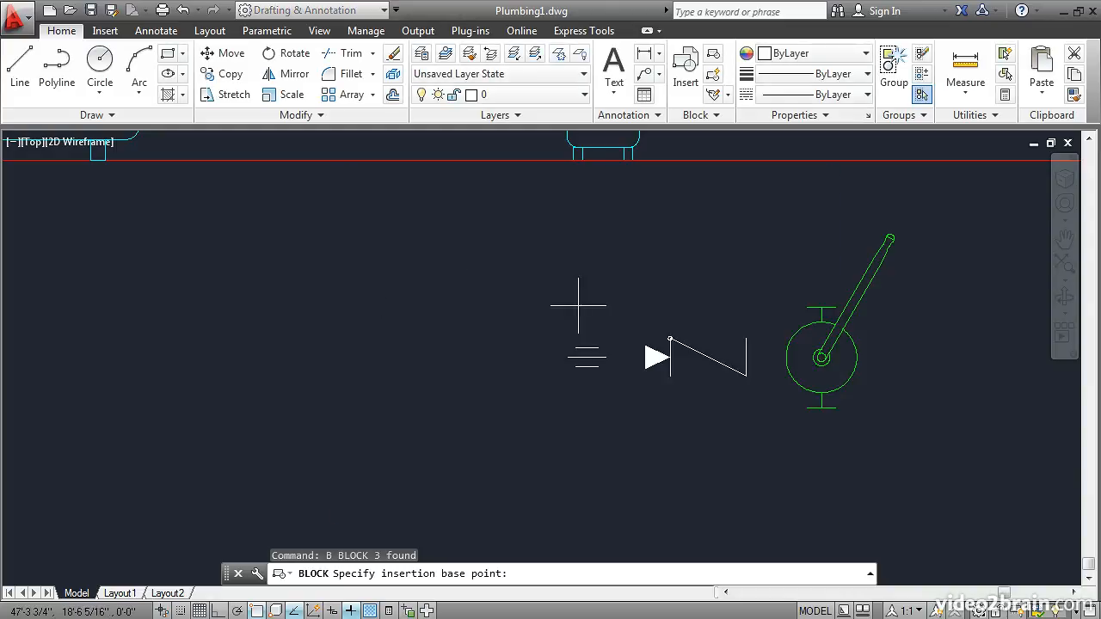
{"action": "left_click", "coordinate": [587, 366]}
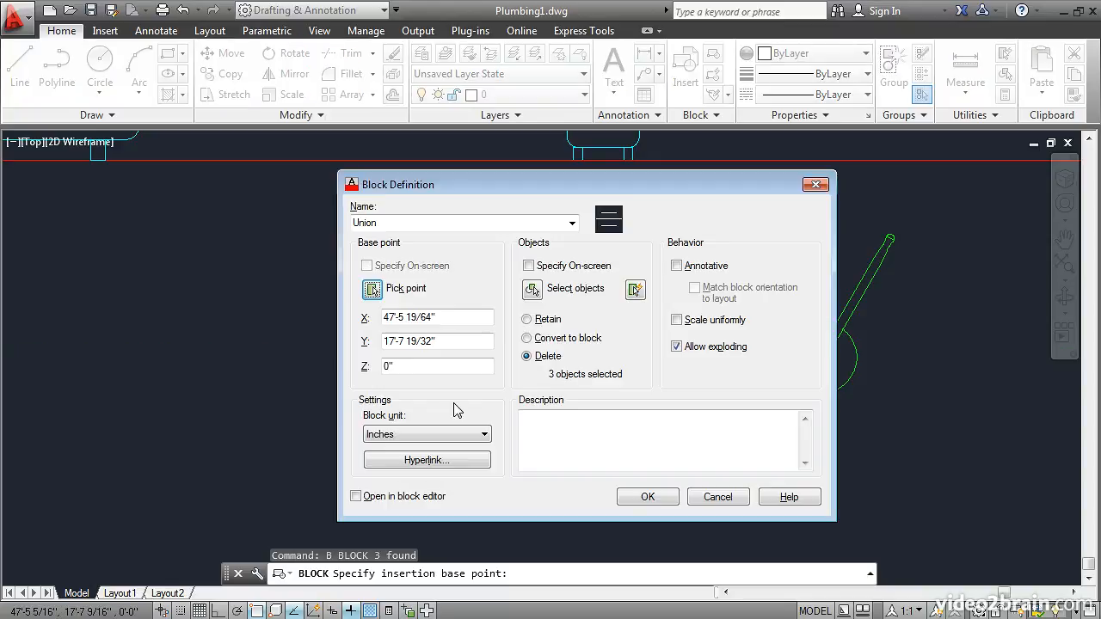
{"action": "left_click", "coordinate": [644, 498]}
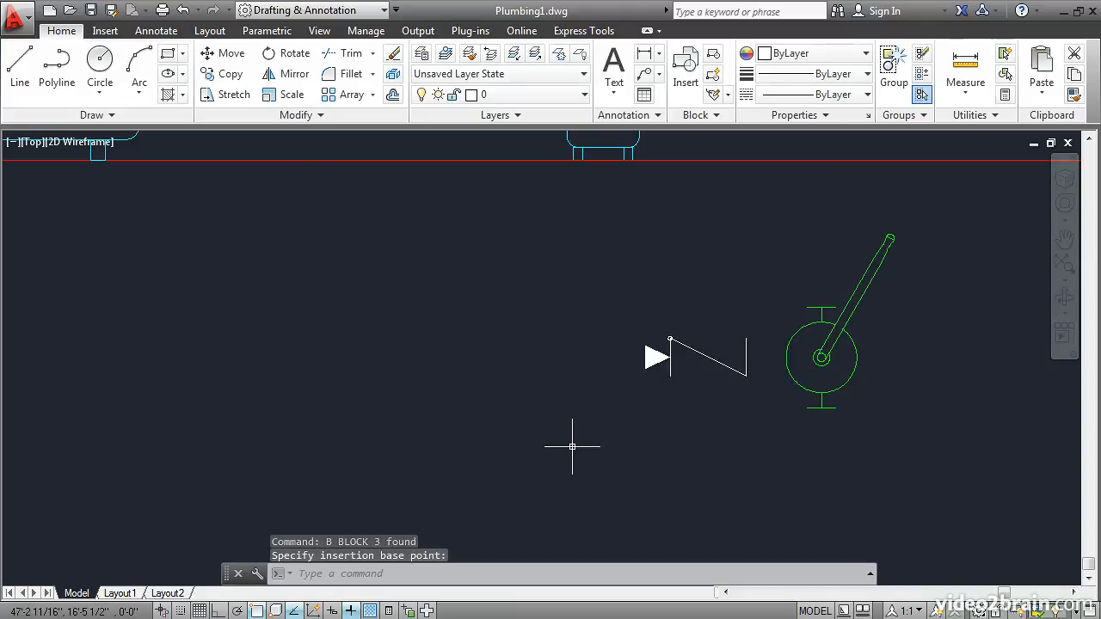
Step: Define the check valve symbol as a block named Check Valve, with its base point at the midpoint of the solid arrowhead's left edge
{"action": "left_click", "coordinate": [587, 307]}
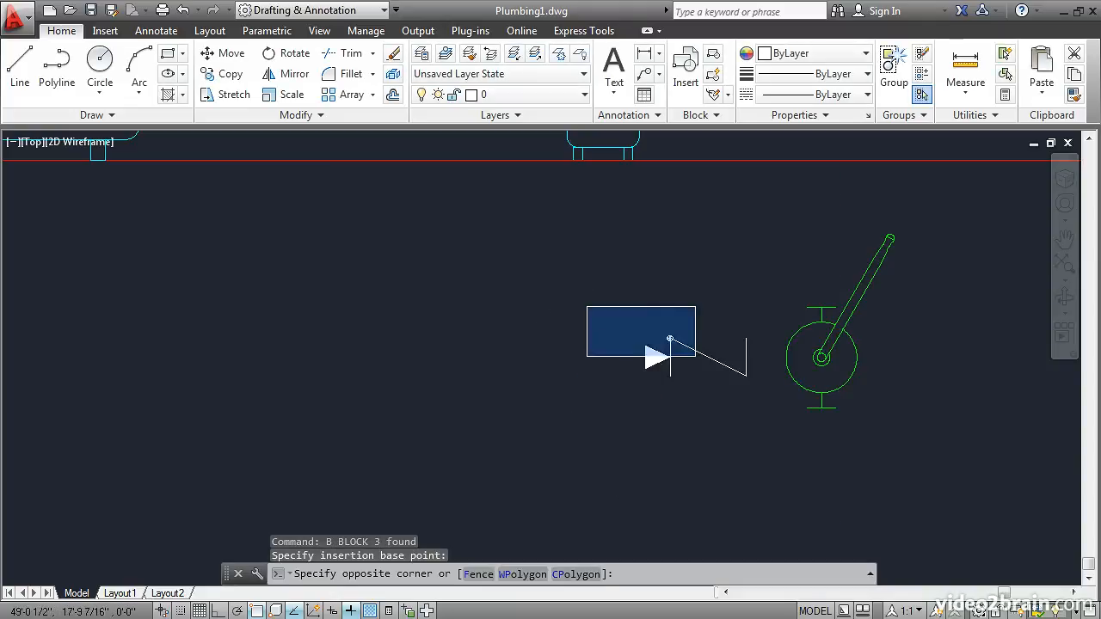
{"action": "left_click", "coordinate": [753, 408]}
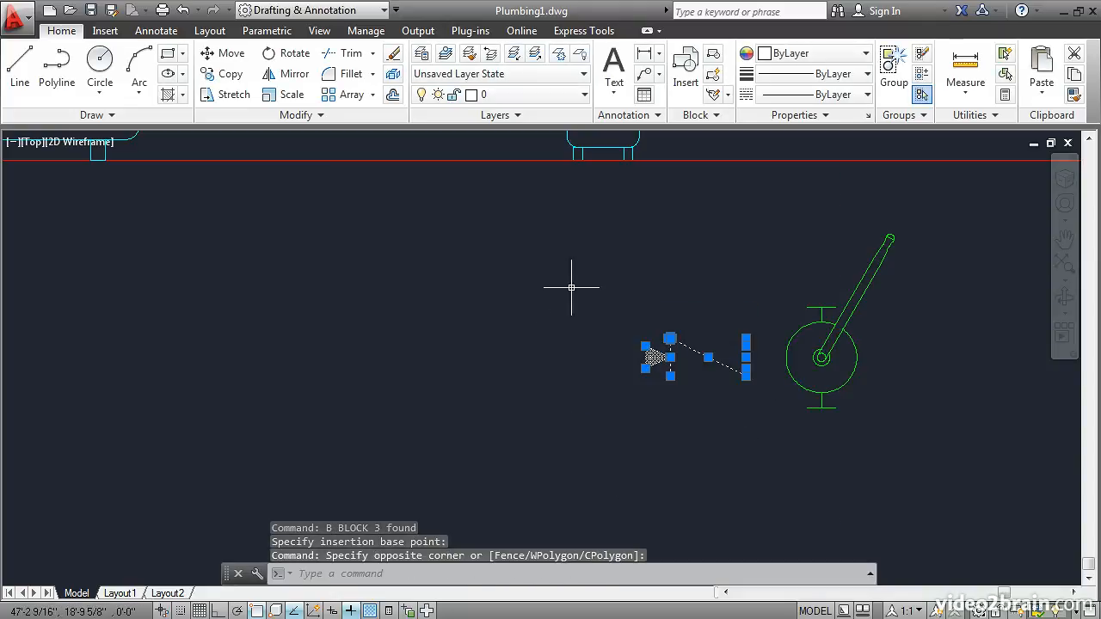
{"action": "type", "text": "b"}
{"action": "key", "text": "Return"}
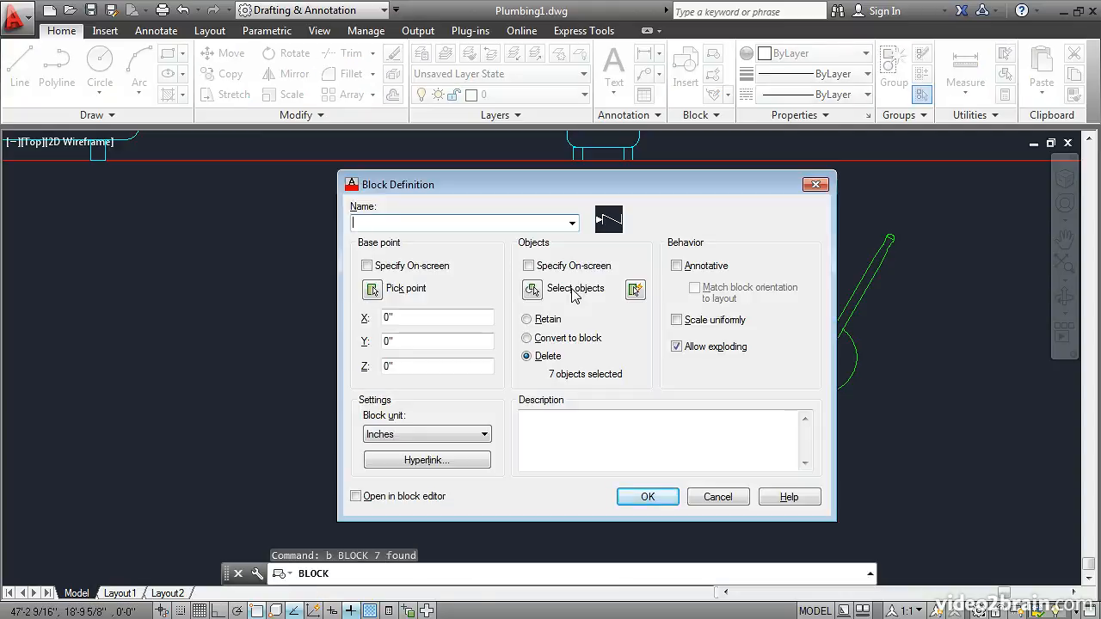
{"action": "type", "text": "Check Valve"}
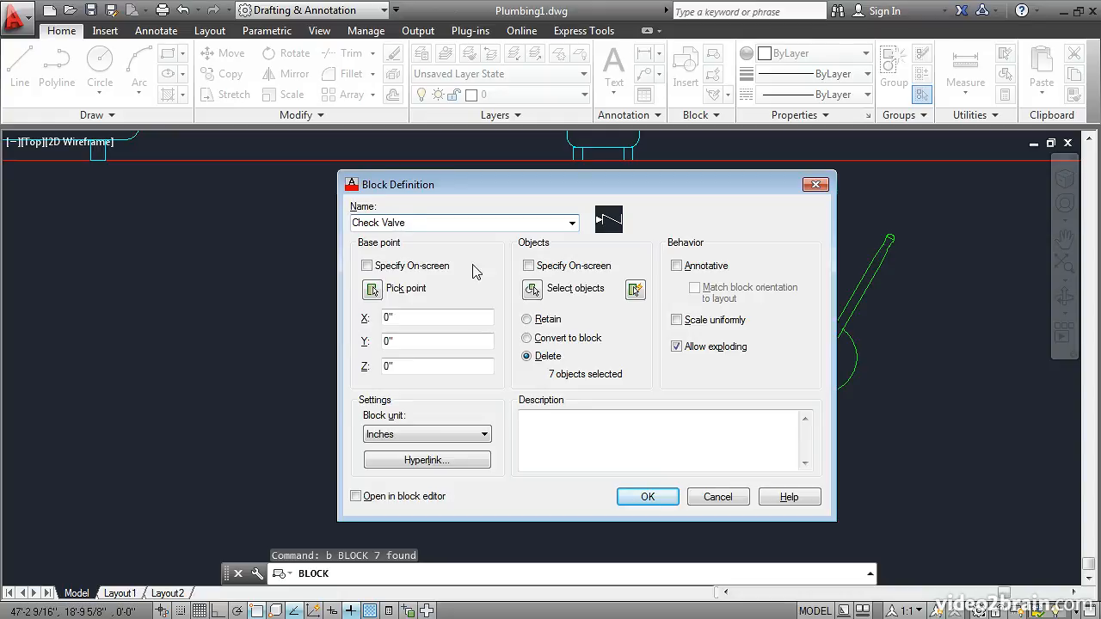
{"action": "left_click", "coordinate": [372, 289]}
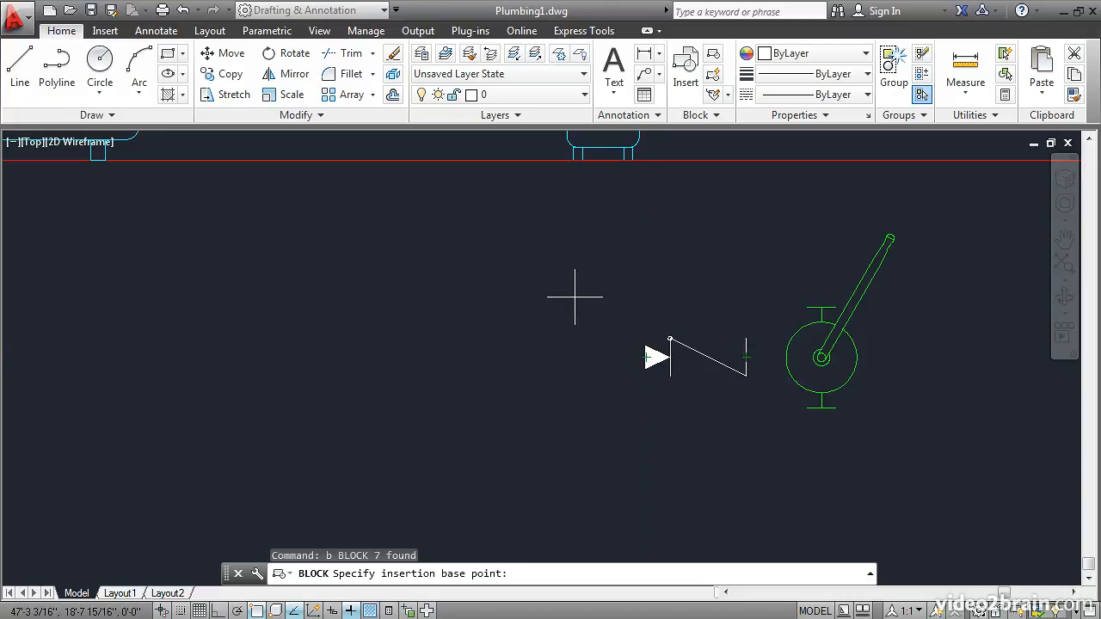
{"action": "left_click", "coordinate": [646, 357]}
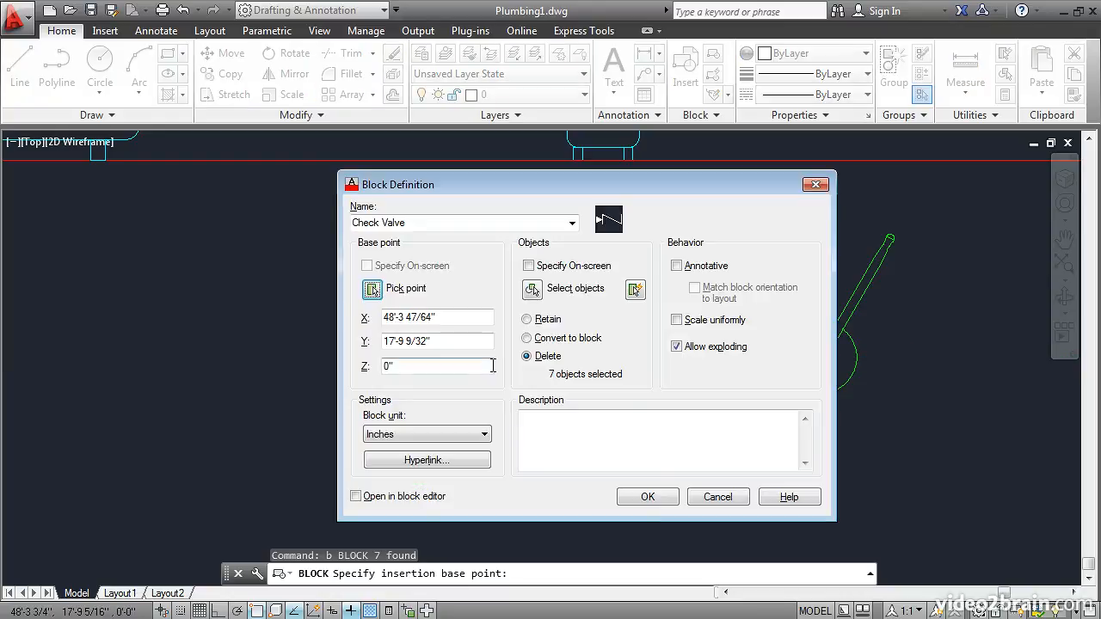
{"action": "left_click", "coordinate": [647, 497]}
Step: Start a block definition named Hand Pump with its base point at the midpoint of the green pump symbol's bottom horizontal line
{"action": "middle_click_drag", "start_coordinate": [740, 393], "coordinate": [500, 400]}
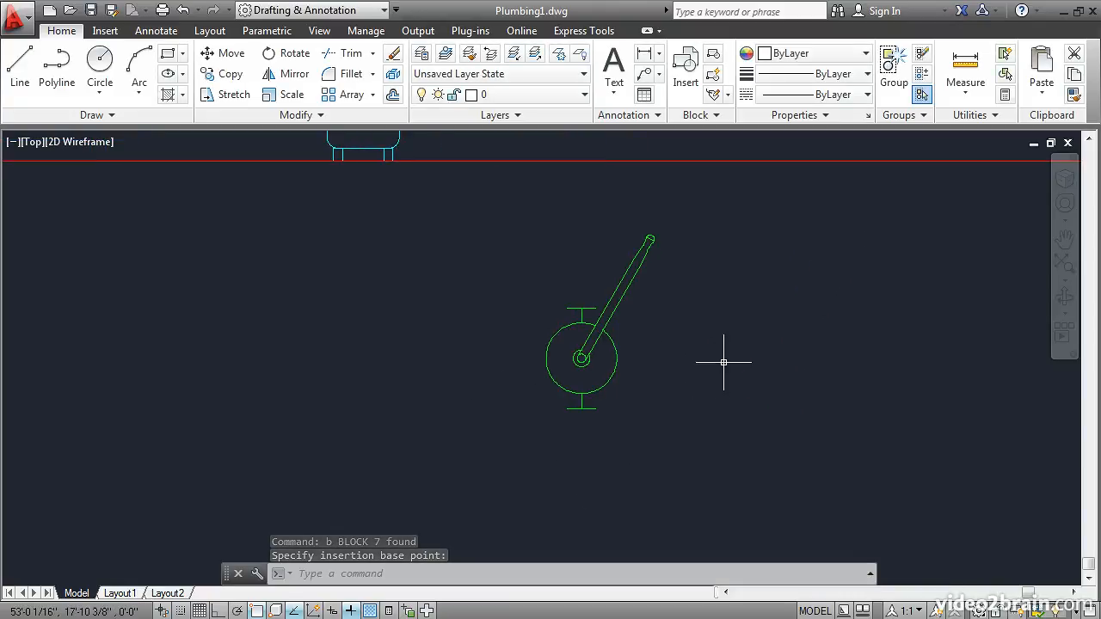
{"action": "left_click", "coordinate": [714, 56]}
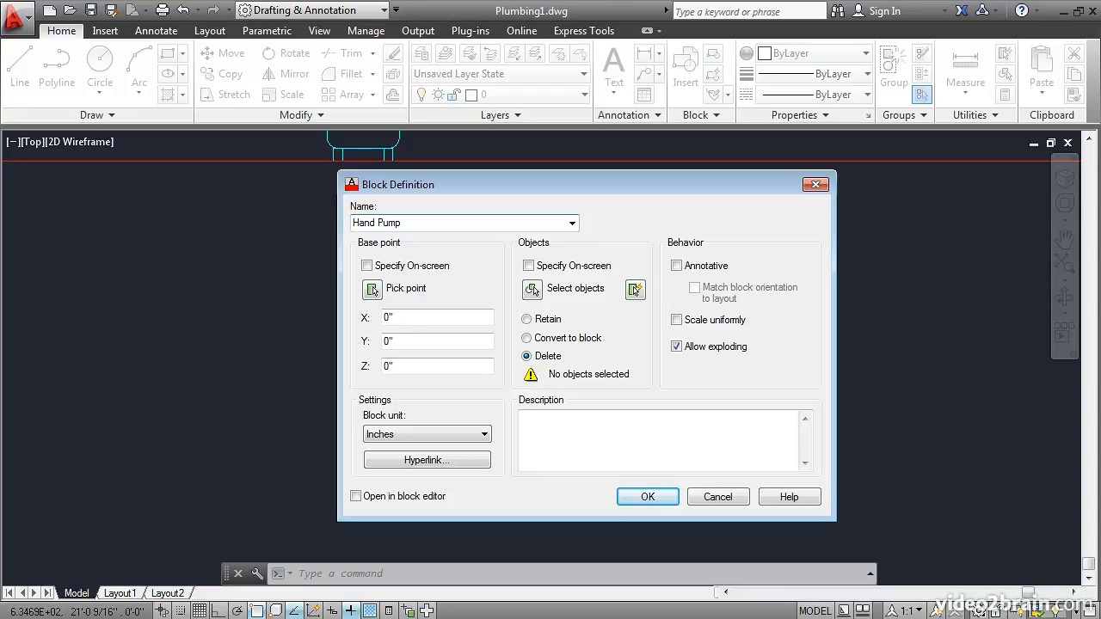
{"action": "left_click", "coordinate": [373, 290]}
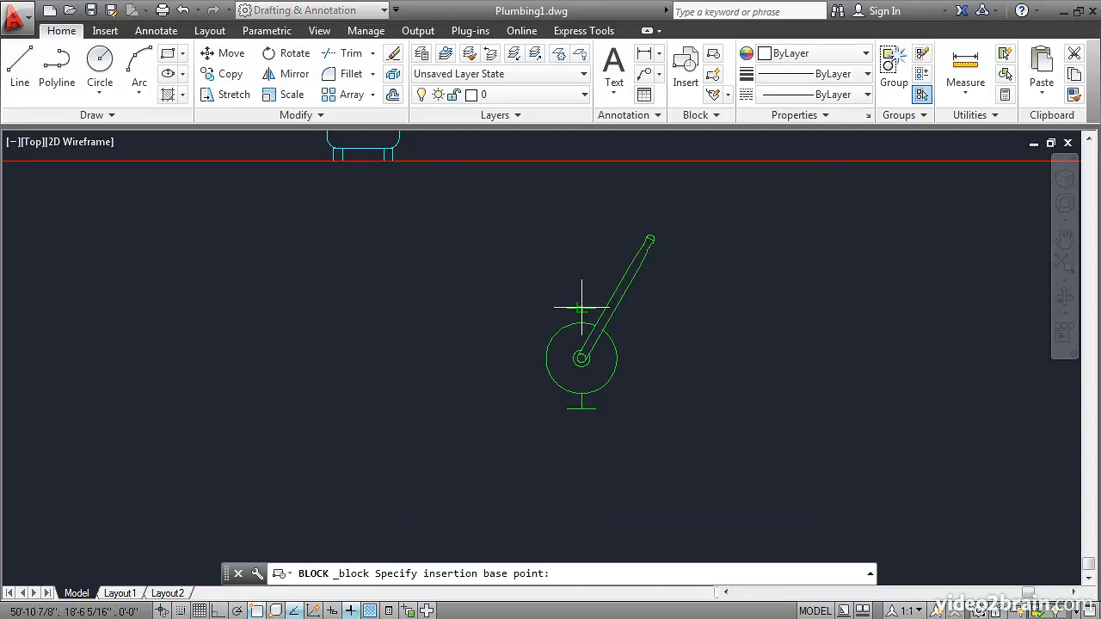
{"action": "left_click", "coordinate": [582, 409]}
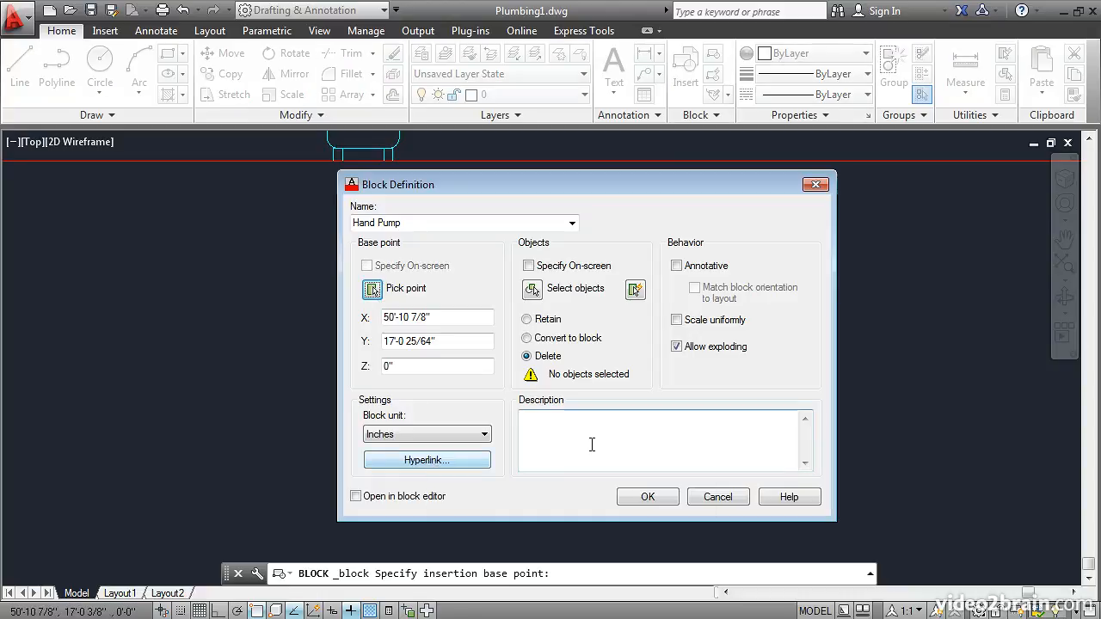
Step: Add all objects of the green hand pump symbol to the Hand Pump block and complete its definition
{"action": "left_click", "coordinate": [641, 498]}
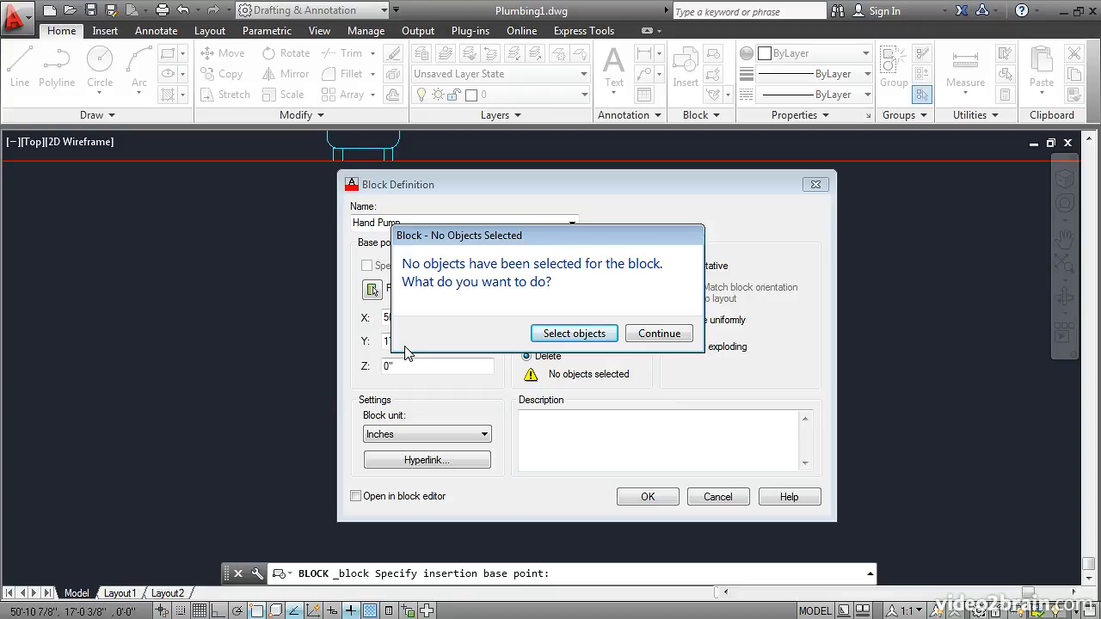
{"action": "left_click", "coordinate": [575, 333]}
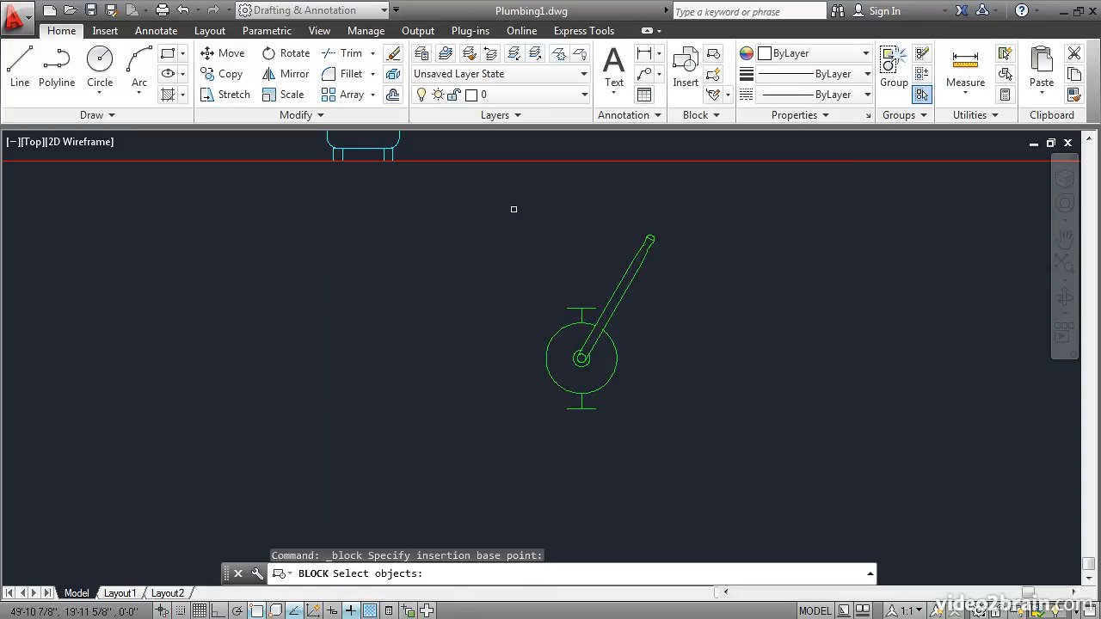
{"action": "left_click", "coordinate": [511, 205]}
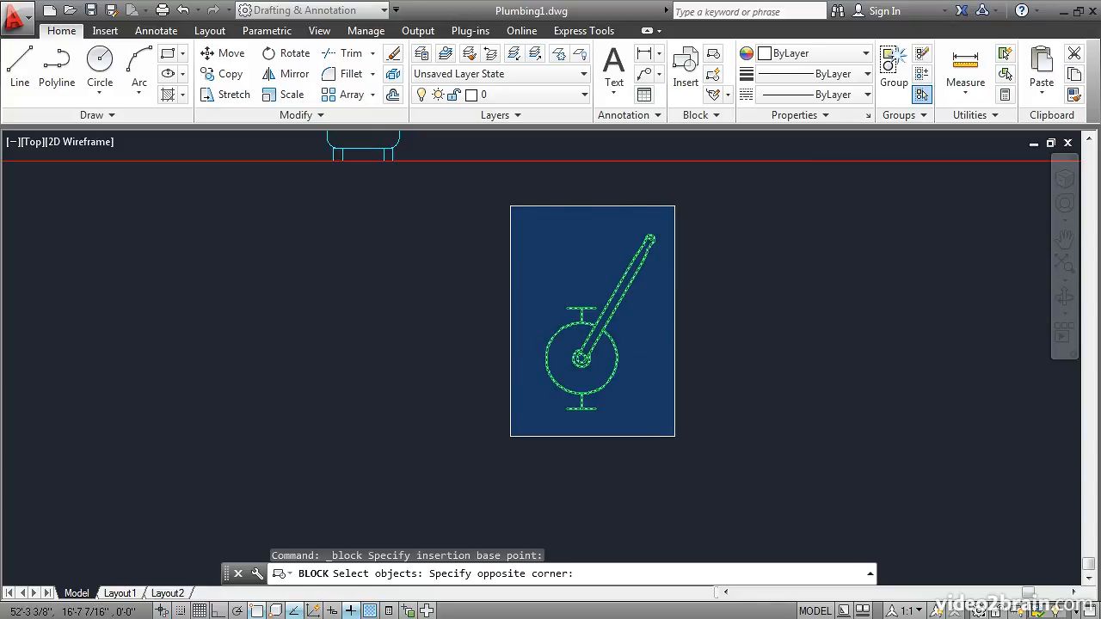
{"action": "left_click", "coordinate": [675, 437]}
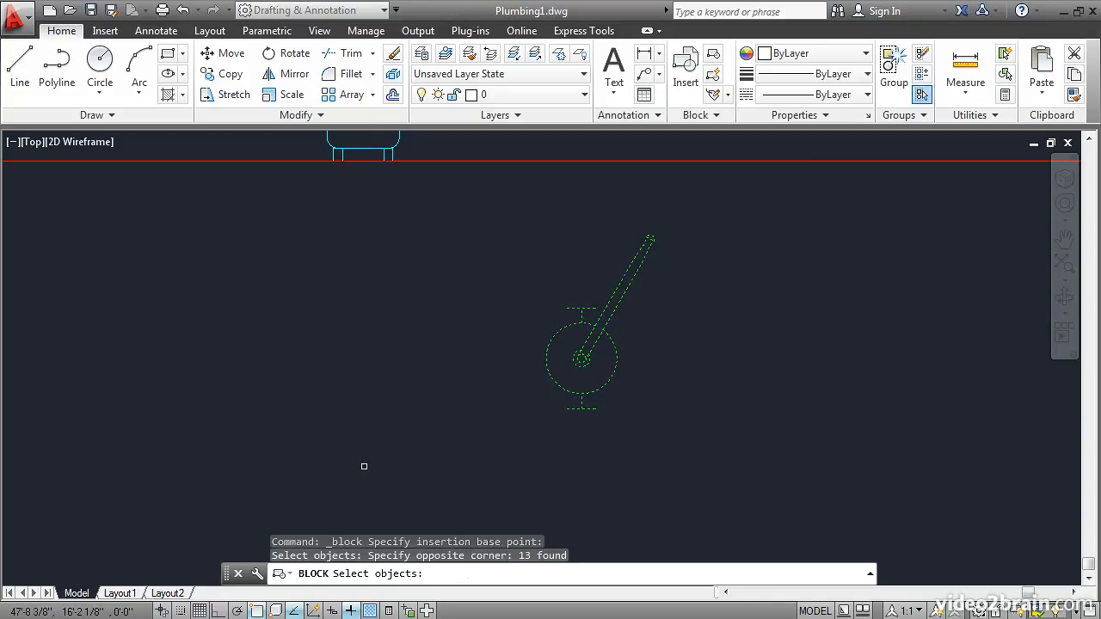
{"action": "key", "text": "Return"}
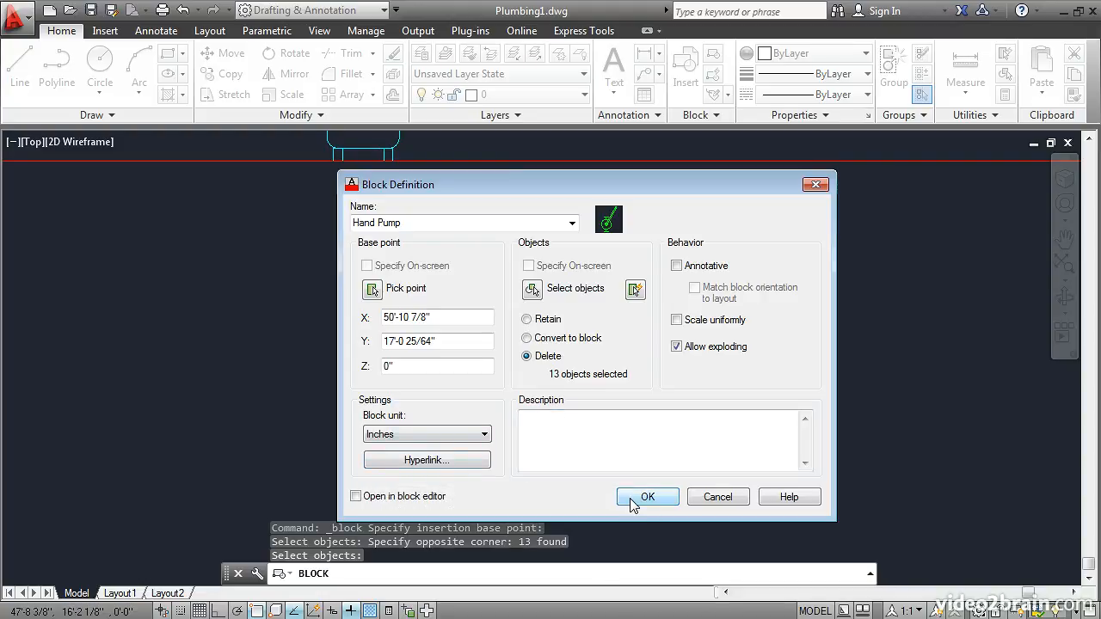
{"action": "left_click", "coordinate": [644, 499]}
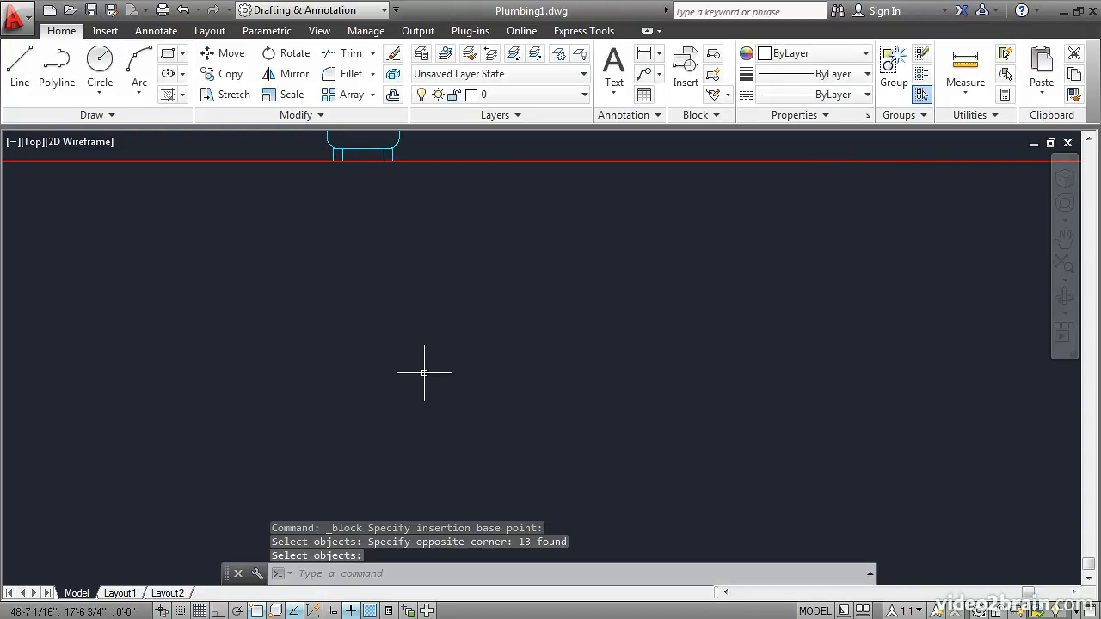